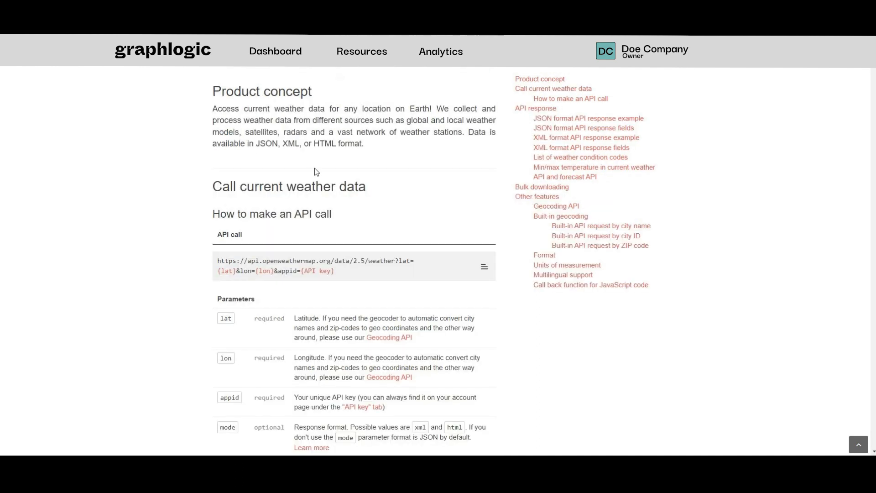
Start a new GET external request named "weather" in the resources, with {{ url }} as its endpoint URL.
scroll(314, 171, "down", 1)
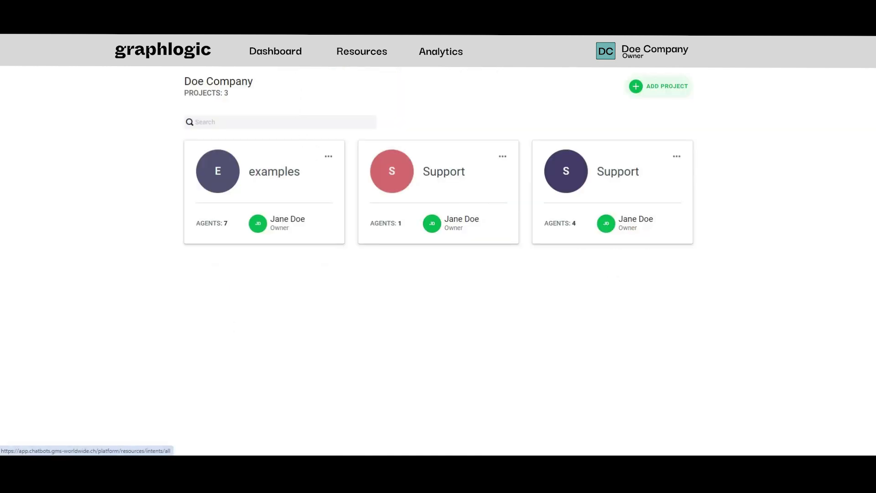
left_click(362, 52)
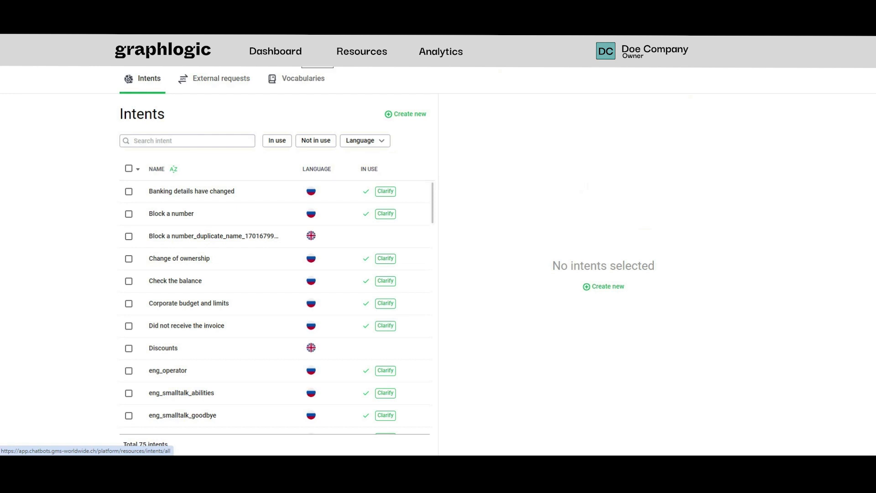
left_click(230, 81)
left_click(409, 117)
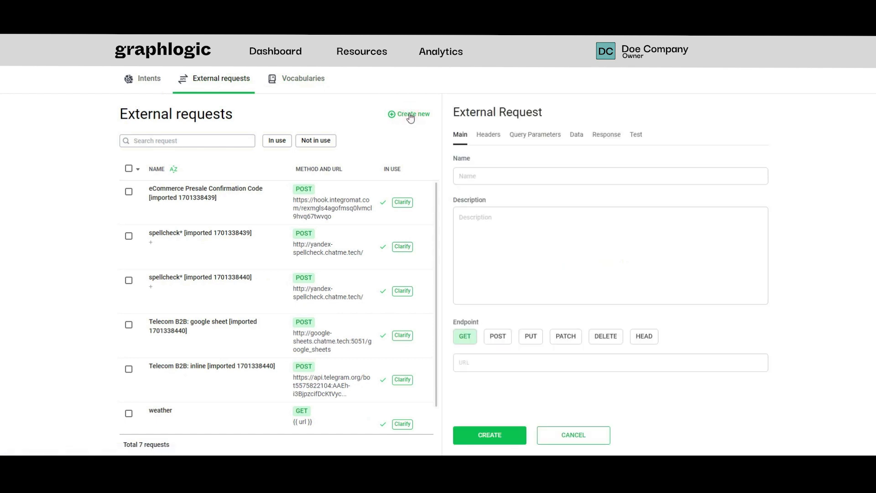
left_click(522, 175)
type("weather")
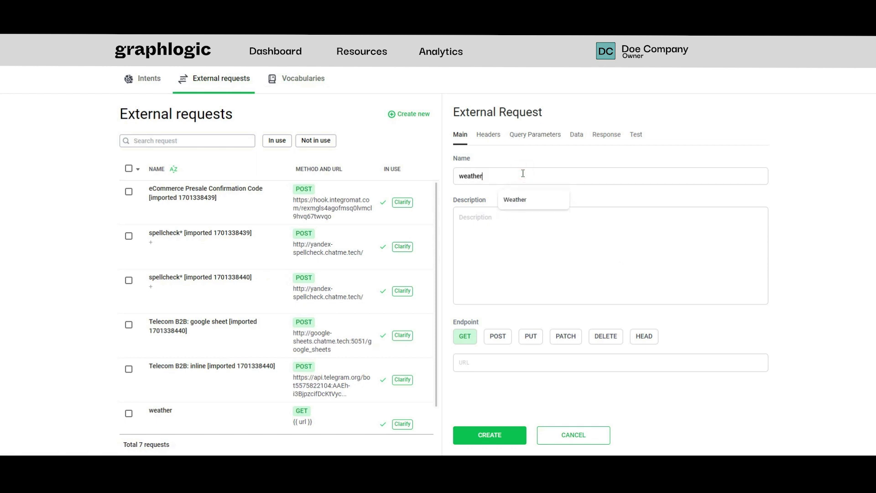
left_click(500, 367)
type("{{ url }}")
Add a JSON response variable "result" with the value {{ body }} and create the weather request.
left_click(605, 135)
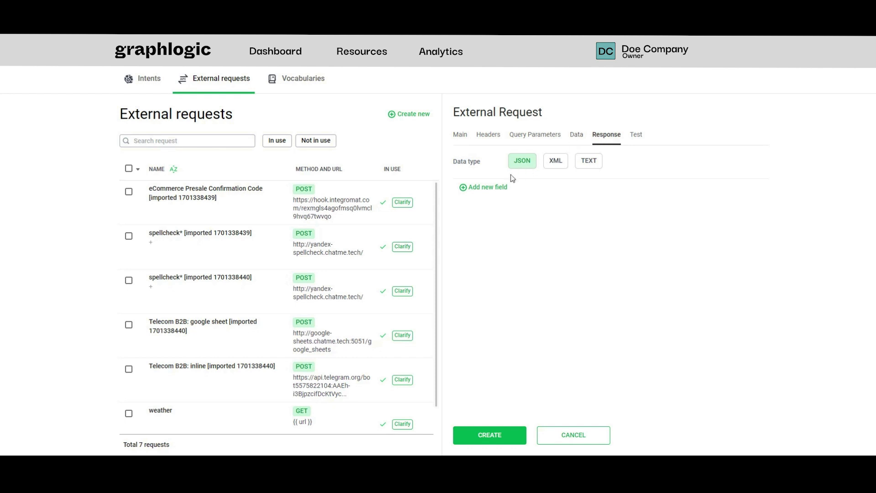
left_click(496, 194)
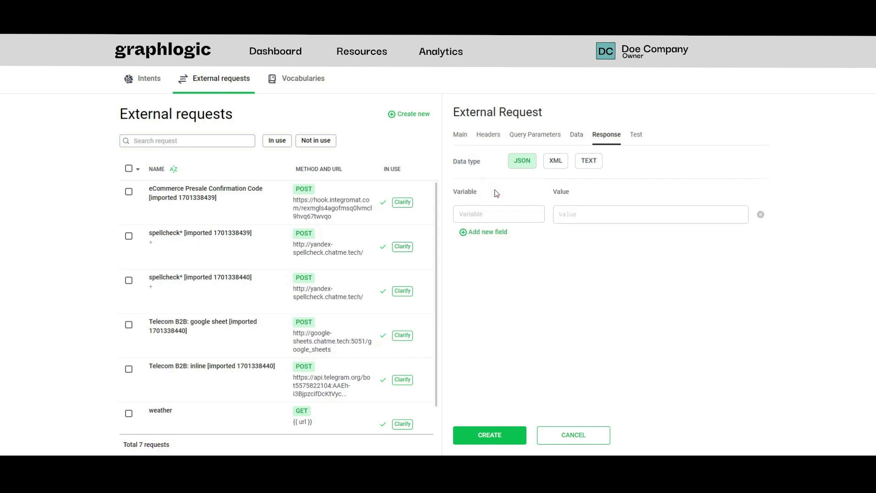
left_click(488, 217)
type("result")
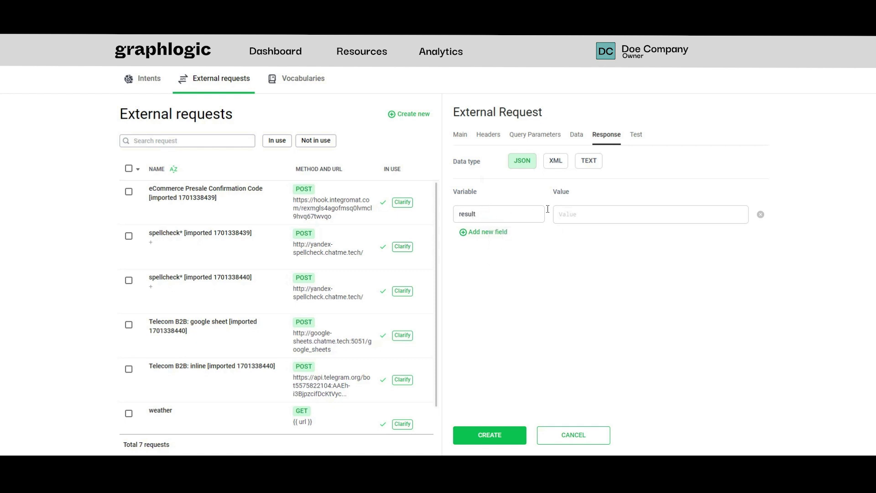
left_click(583, 216)
type("{{ body }}")
left_click(485, 435)
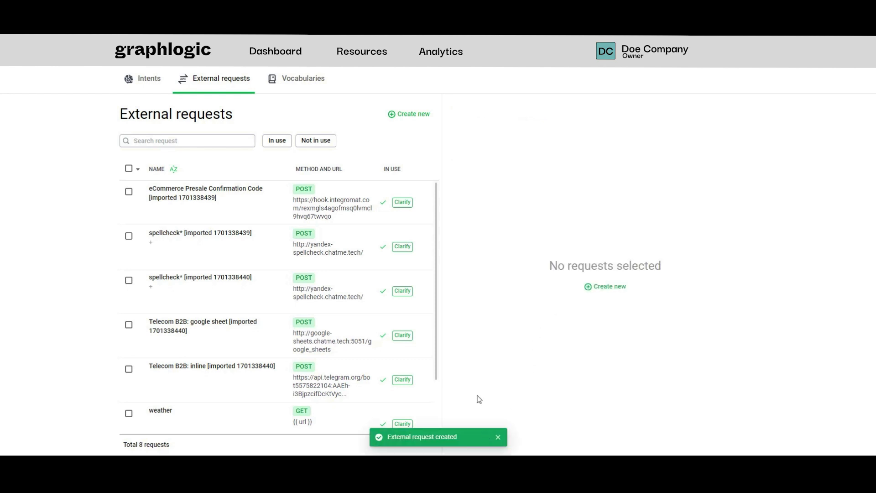
Start a second GET external request named "weather 2" with {{ url2 }} as its endpoint URL.
left_click(413, 114)
left_click(511, 171)
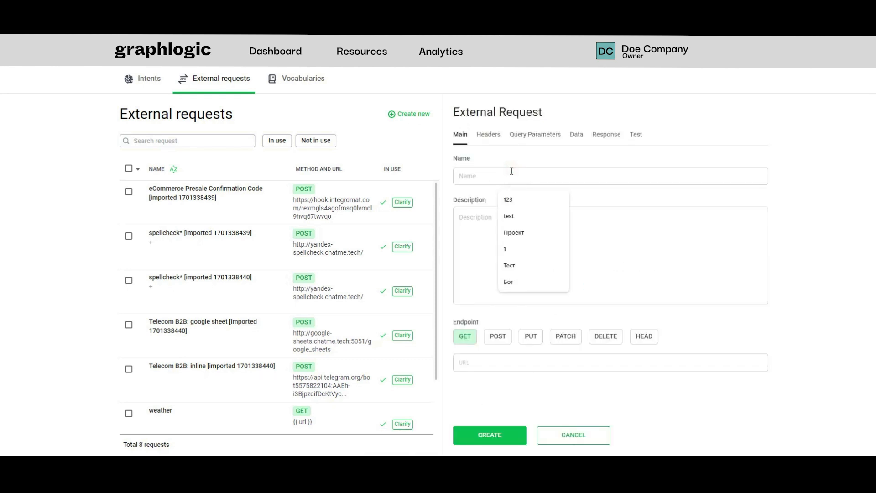
type("weather")
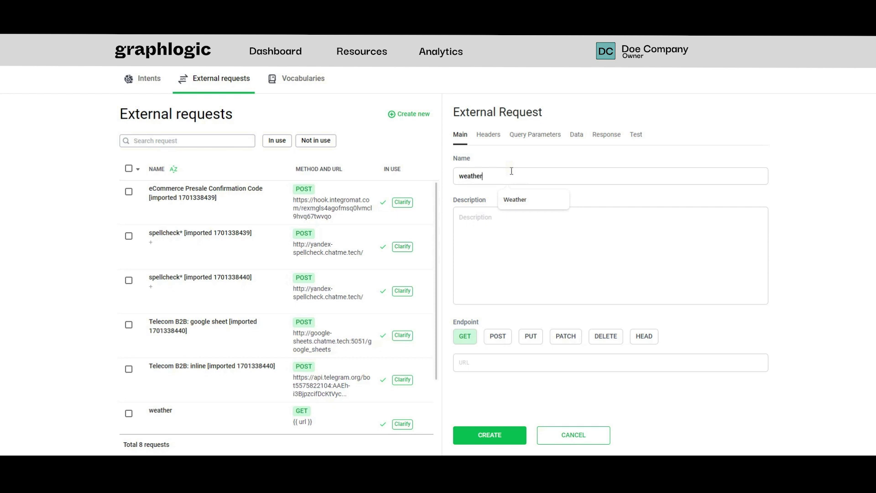
type(" 2")
left_click(498, 358)
type("{{ url ")
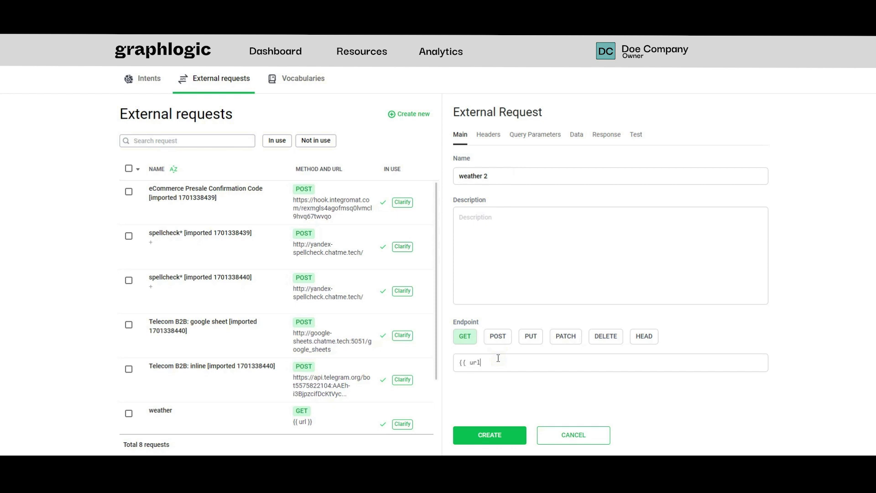
type("2}}")
Add a JSON response variable "result2" with the value {{ body }} and create the weather 2 request.
left_click(607, 135)
left_click(485, 192)
left_click(484, 209)
type("result2")
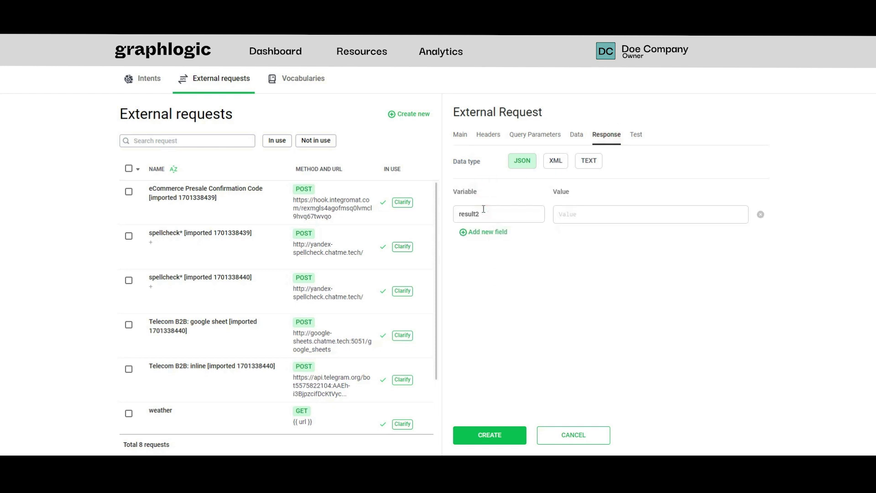
left_click(577, 208)
type("{{ body }}")
left_click(484, 435)
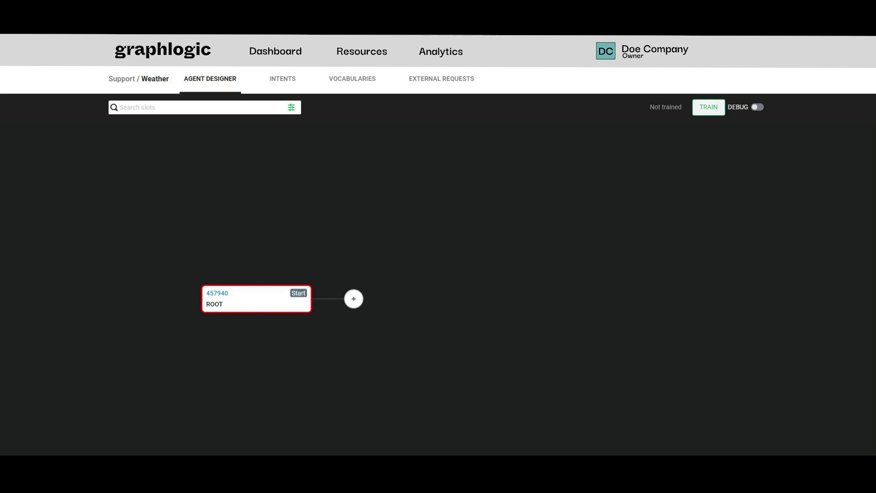
Add a text slot after ROOT reading "Hello! I'm a meteorologist bot, I can tell you the weather in any city. Do you want to try?".
left_click(354, 299)
left_click(406, 182)
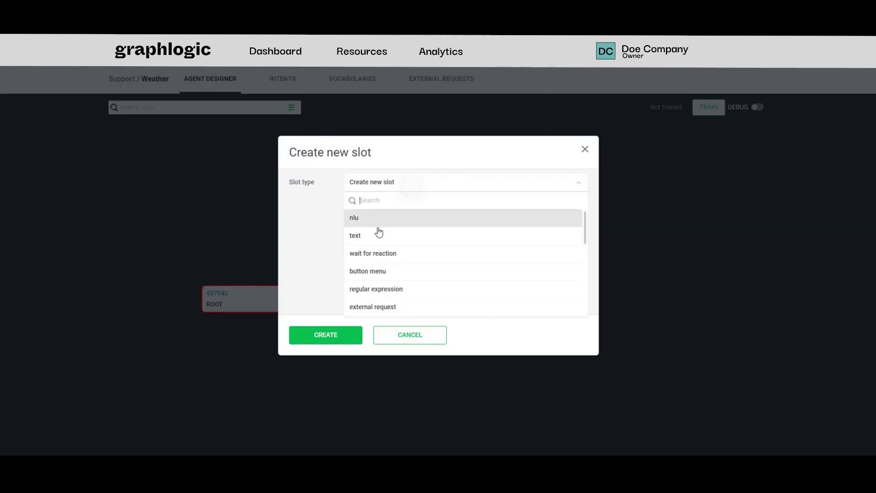
left_click(374, 232)
left_click(377, 252)
type("Hello! I'm a meteorologist bot, I can tell you the weather in any city. Do you want to try?")
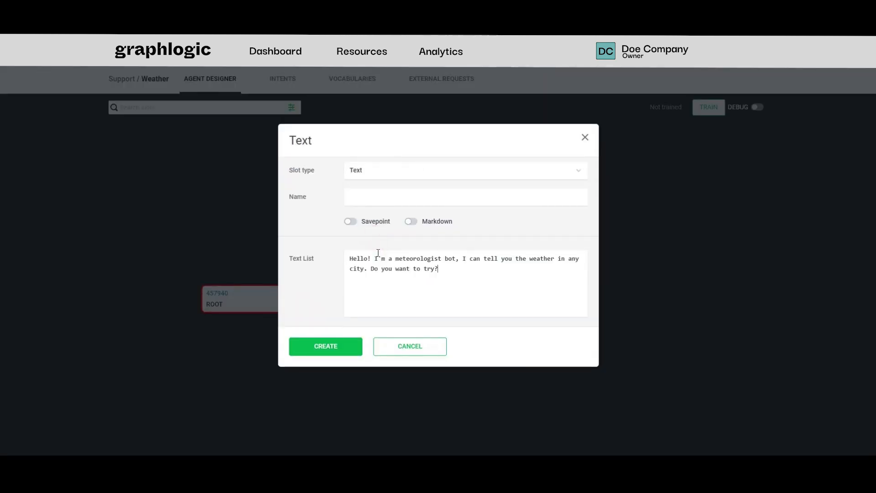
left_click(327, 355)
Add a button menu slot named "buttons" after the greeting text slot.
left_click(352, 319)
left_click(415, 182)
left_click(408, 235)
left_click(417, 208)
type("buttons")
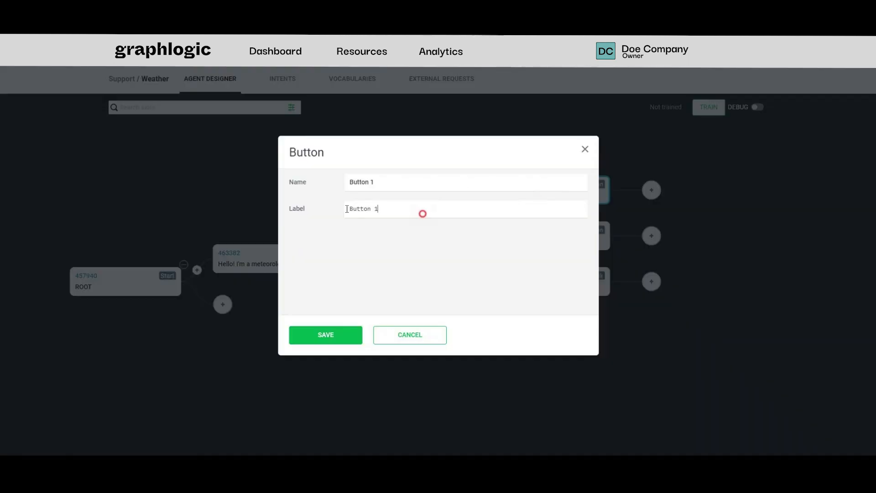
Change the name and text of Button 1 in the button menu to "Yes".
left_click_drag(423, 214, 248, 210)
type("Yes")
left_click_drag(381, 179, 298, 185)
type("Yes")
left_click(326, 335)
Change the name and text of Button 2 in the button menu to "No".
left_click(547, 242)
left_click_drag(396, 209, 284, 194)
type("No")
left_click_drag(415, 179, 285, 194)
type("No")
left_click(327, 338)
Add a text slot after the No button reading "You can come back at any time.".
left_click(653, 235)
left_click(489, 177)
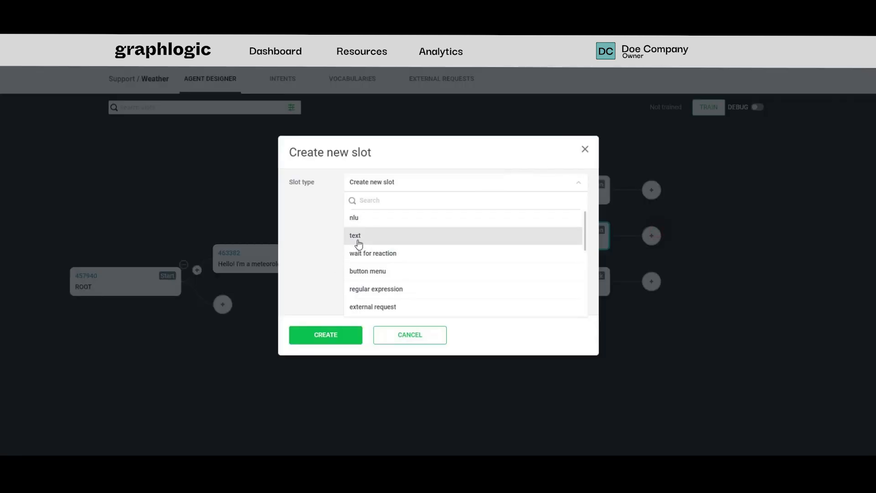
left_click(363, 236)
left_click(366, 268)
type("You can come back at any time.")
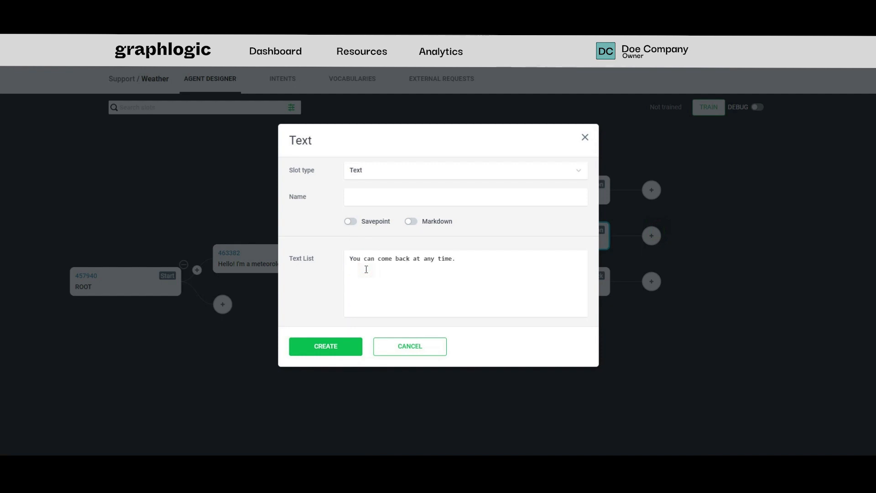
left_click(326, 347)
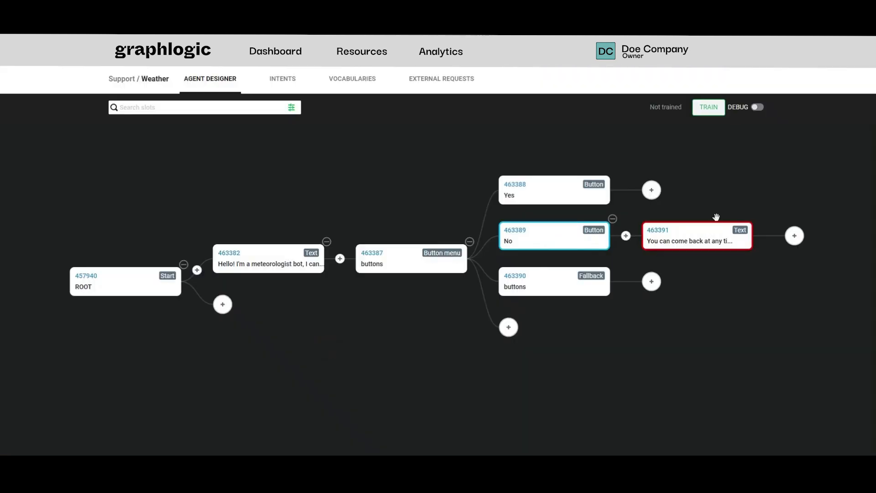
Add an unnamed wait for reaction slot after the text slot in the No branch.
left_click(795, 236)
left_click(500, 188)
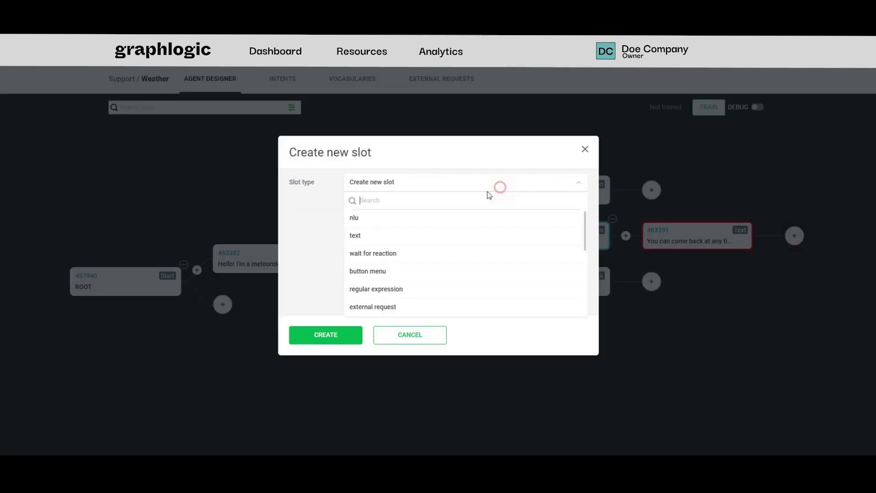
left_click(409, 251)
left_click(338, 336)
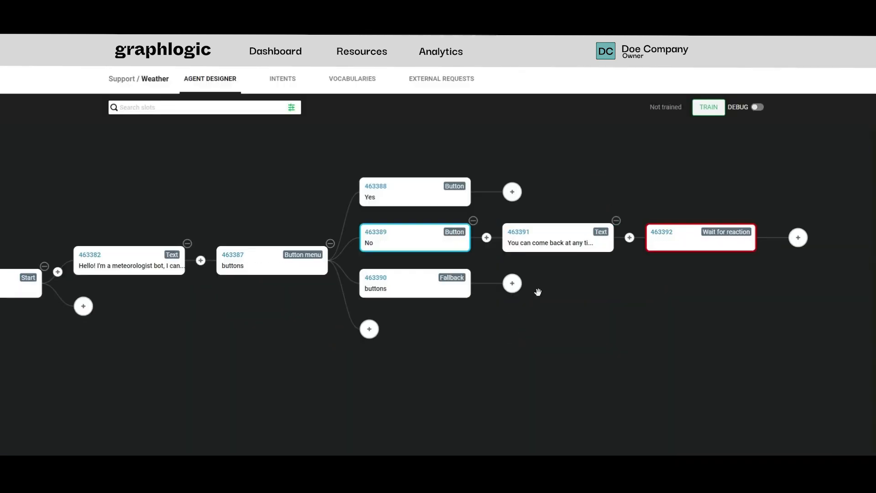
Add a text slot after the button menu's fallback reading "Please select one of the buttons.".
left_click(514, 285)
left_click(515, 179)
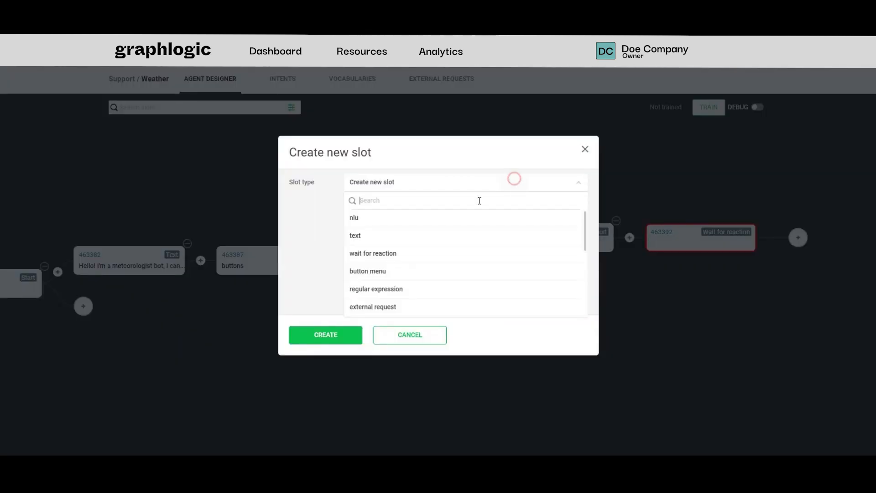
left_click(415, 241)
left_click(406, 267)
type("Please select one of the buttons.")
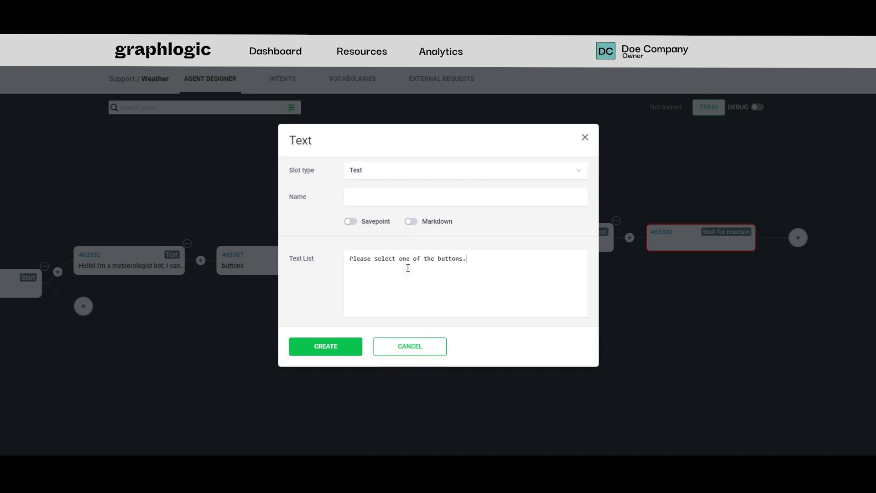
left_click(356, 351)
Add a jump slot after the fallback branch's text slot, with the "buttons" button menu as its target.
left_click(663, 284)
left_click(502, 182)
scroll(382, 274, "down", 5)
scroll(382, 274, "down", 1)
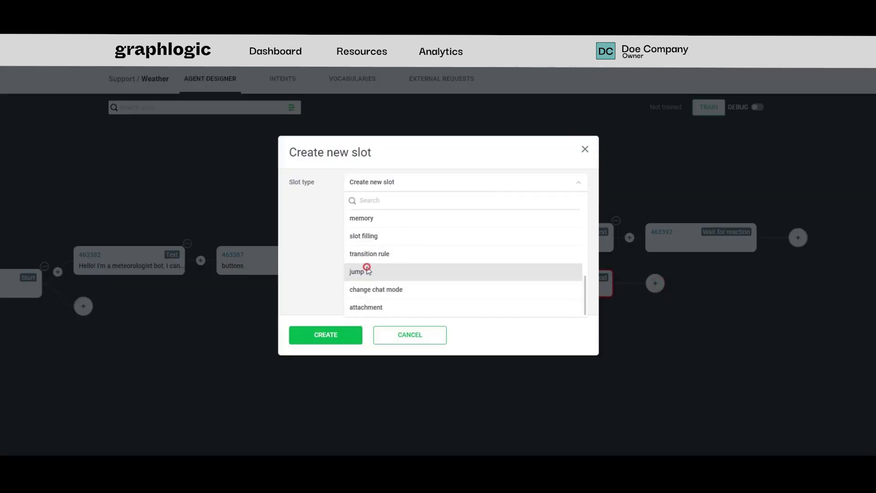
left_click(364, 270)
left_click(378, 235)
left_click(385, 286)
left_click(354, 336)
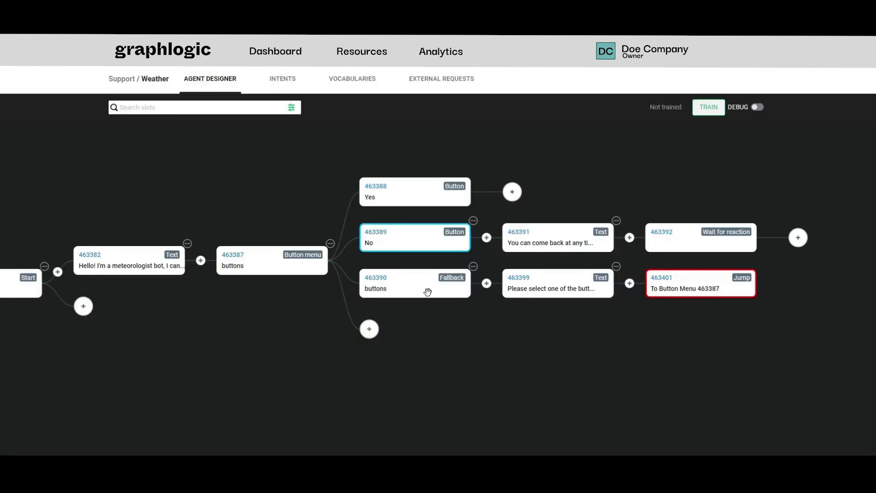
Add a text slot after the Yes button reading "Then write the name of the city.".
left_click(512, 191)
left_click(425, 187)
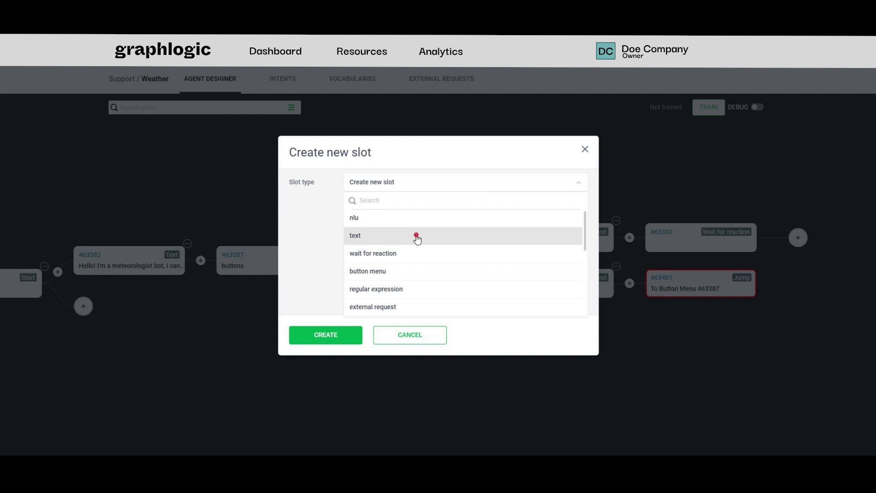
left_click(417, 237)
left_click(388, 267)
type("Then write the name of the city.")
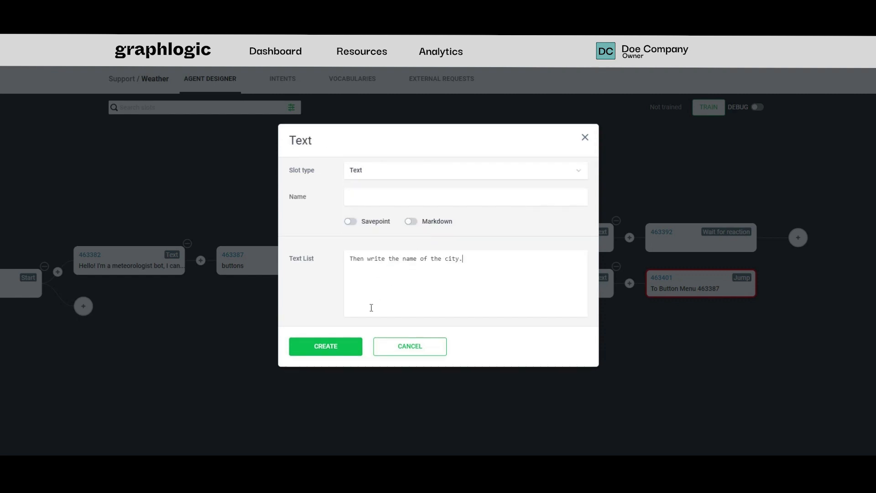
left_click(319, 351)
Add an unnamed wait for reaction slot after the city name prompt in the Yes branch.
left_click(654, 191)
left_click(500, 180)
left_click(393, 254)
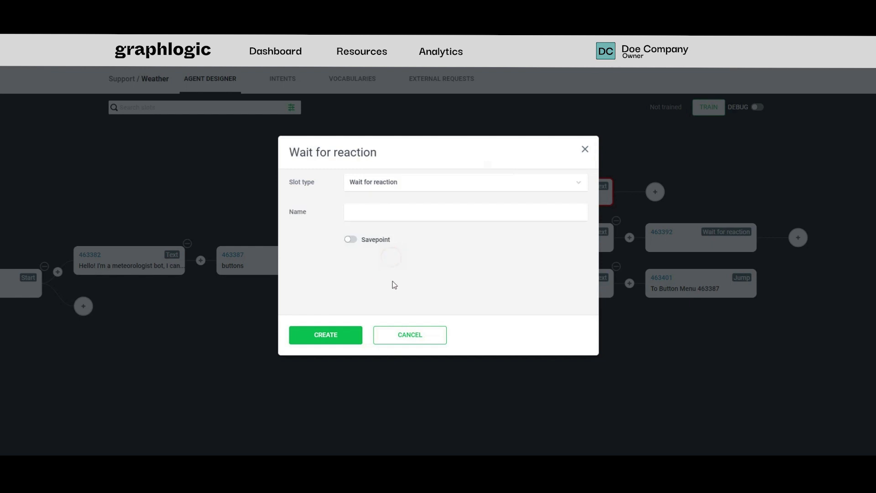
left_click(345, 330)
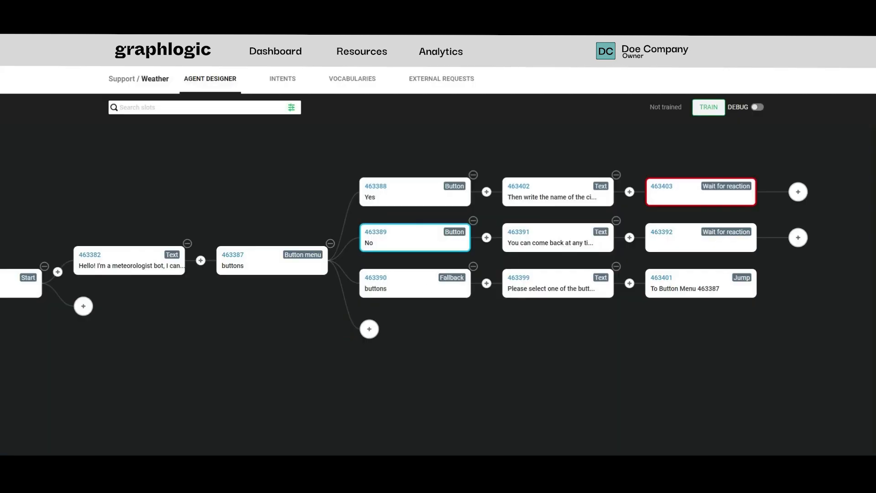
Start a memory slot named "memory" after the wait for reaction slot in the Yes branch.
scroll(748, 160, "down", 3)
left_click_drag(727, 169, 441, 202)
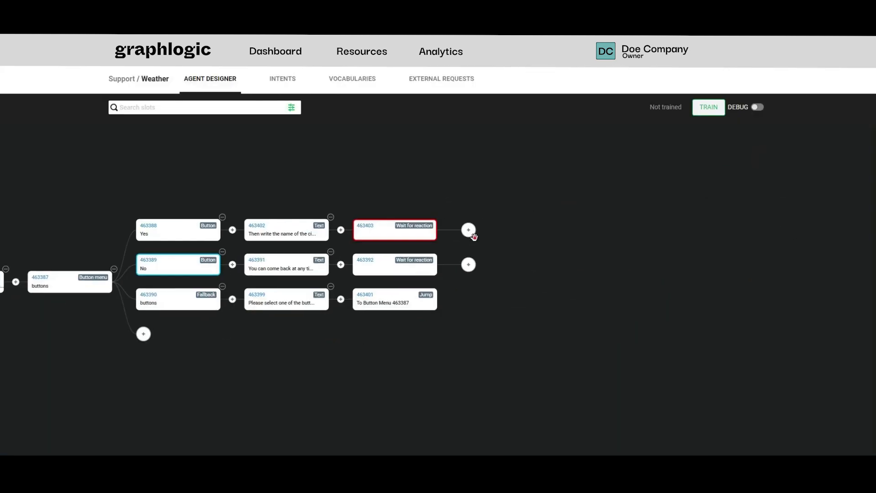
left_click(469, 231)
left_click(446, 183)
scroll(422, 256, "down", 1)
scroll(424, 259, "down", 1)
left_click(415, 271)
left_click(442, 194)
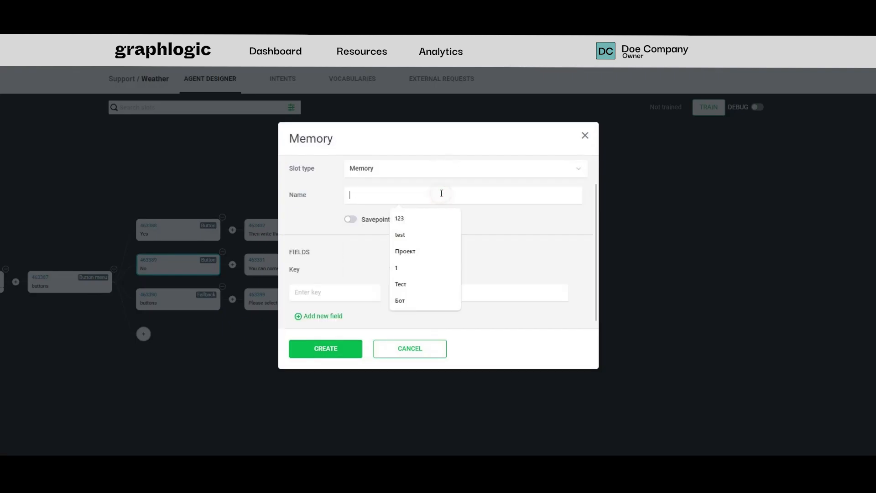
type("memory")
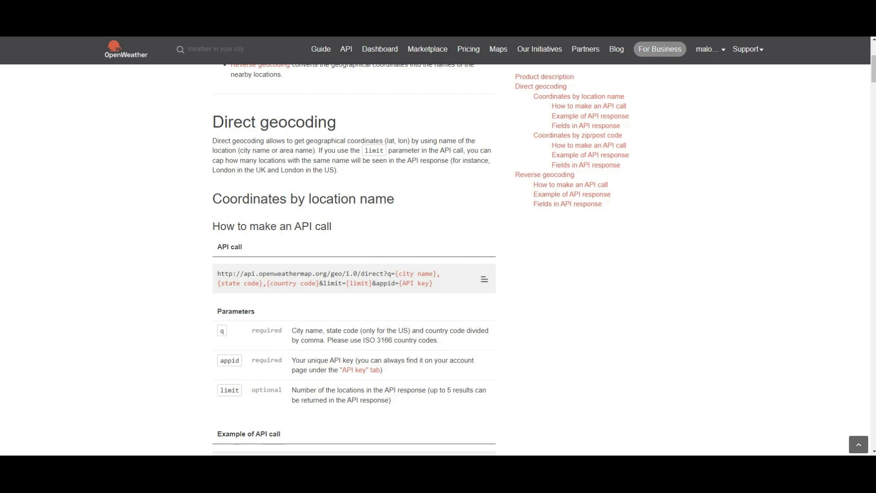
Open the API keys page of the OpenWeather account and select the default API key.
left_click(712, 52)
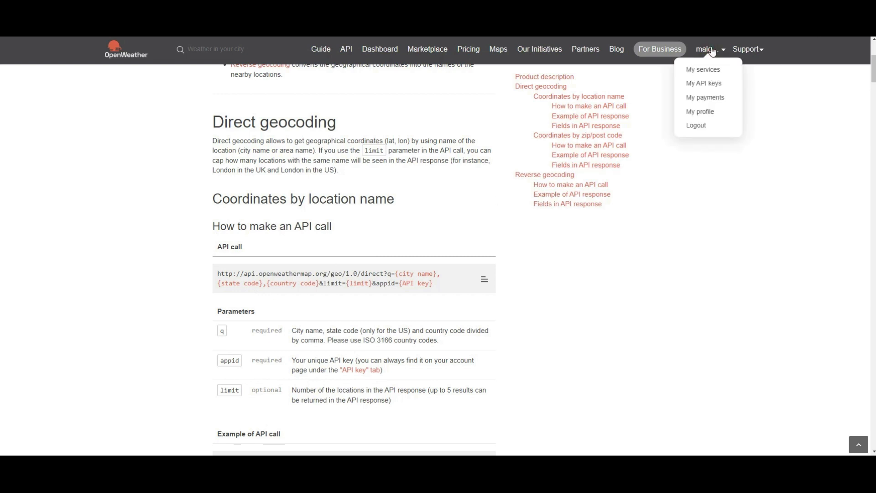
left_click(718, 86)
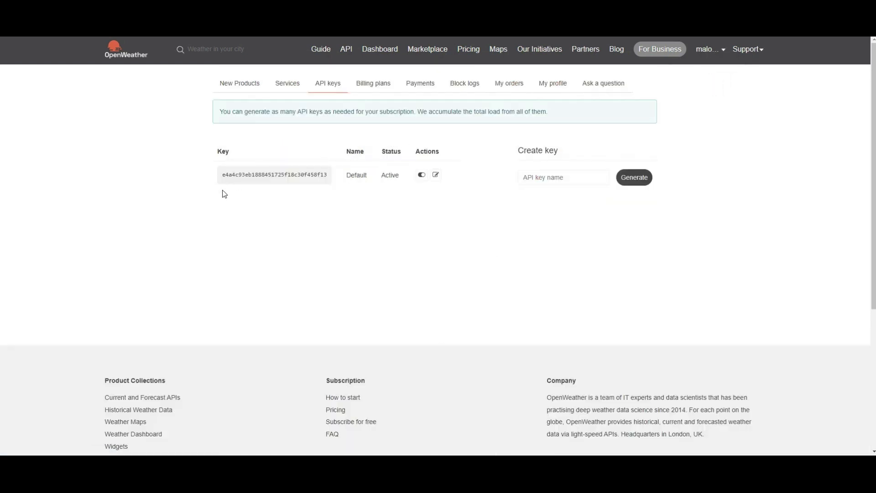
double_click(246, 175)
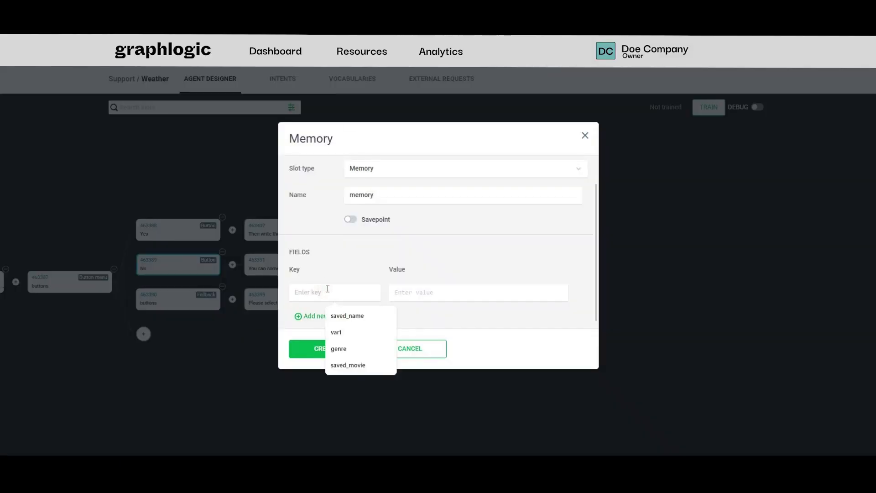
type("url")
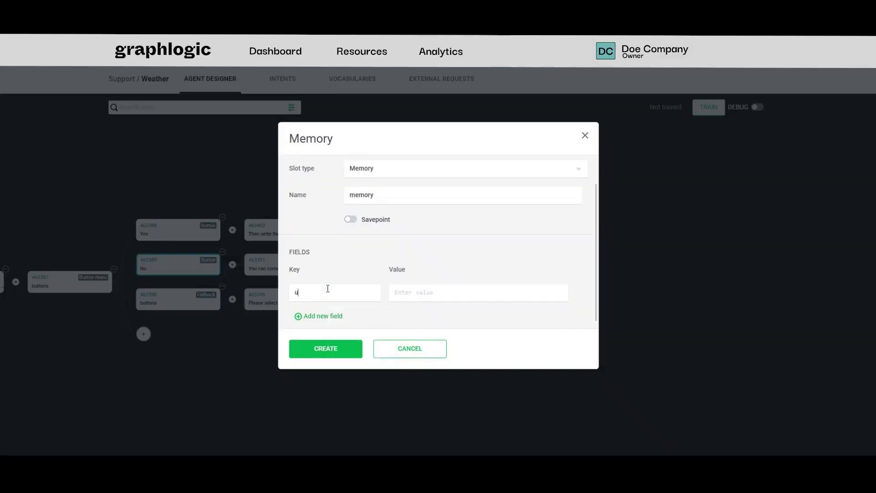
left_click(398, 296)
key("ctrl+v")
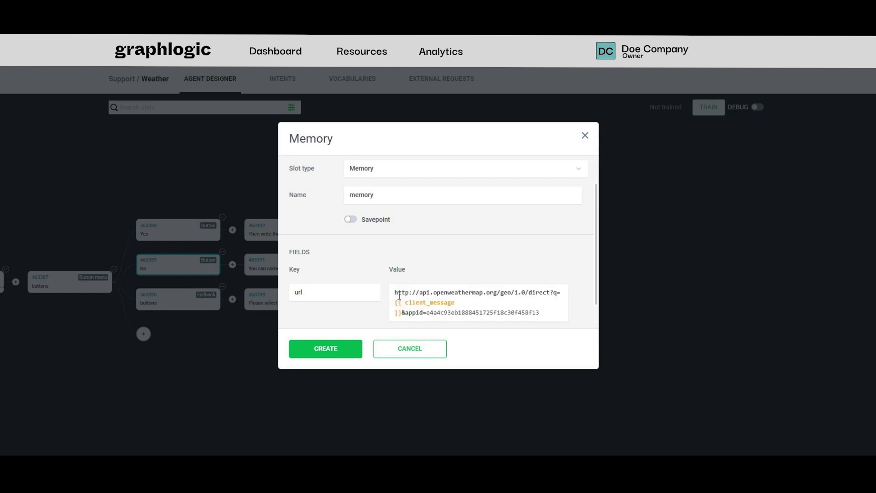
scroll(417, 223, "down", 1)
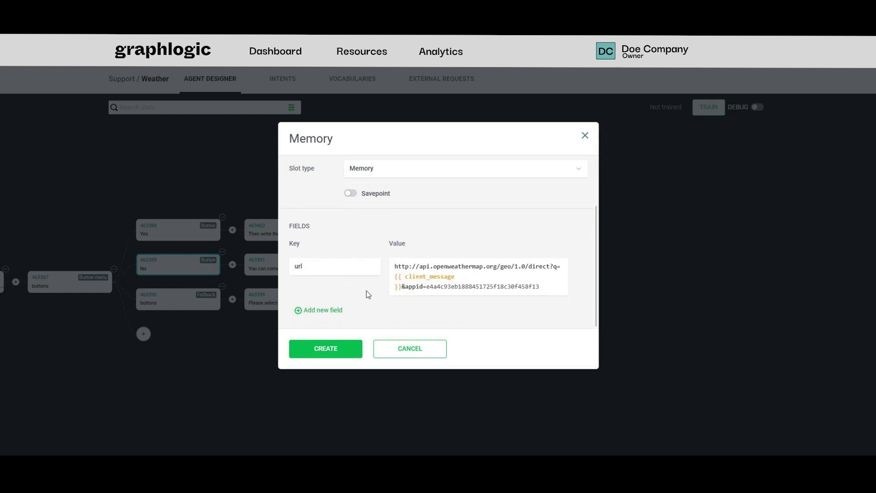
left_click(402, 290)
left_click_drag(402, 289, 395, 279)
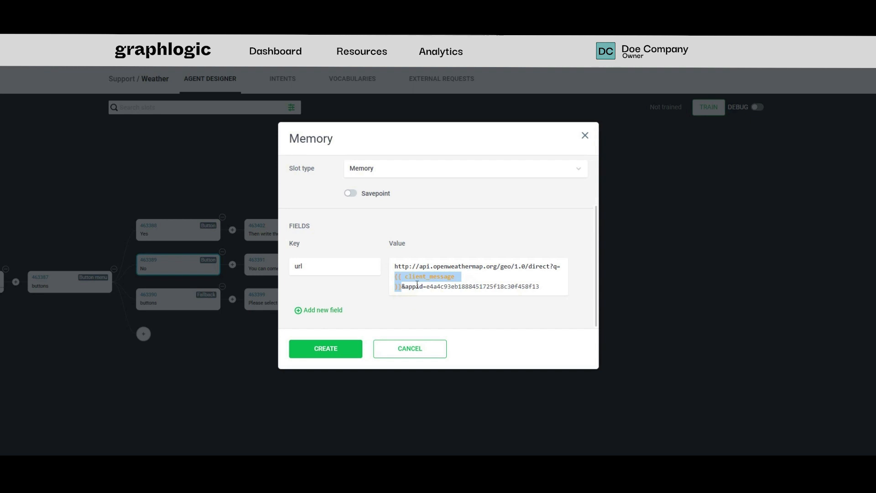
left_click(413, 287)
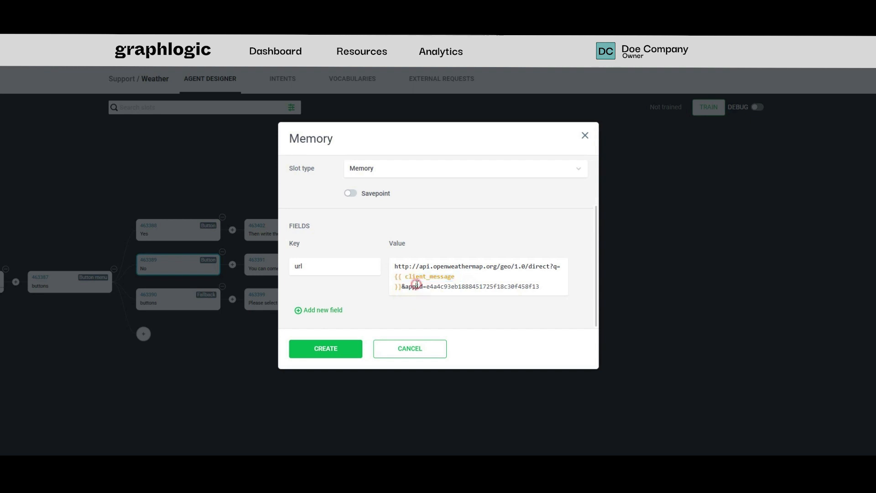
left_click(347, 349)
Add an external request slot named "weather" after the memory slot, choosing its request by searching for "weat".
left_click(577, 230)
left_click(508, 183)
left_click(416, 306)
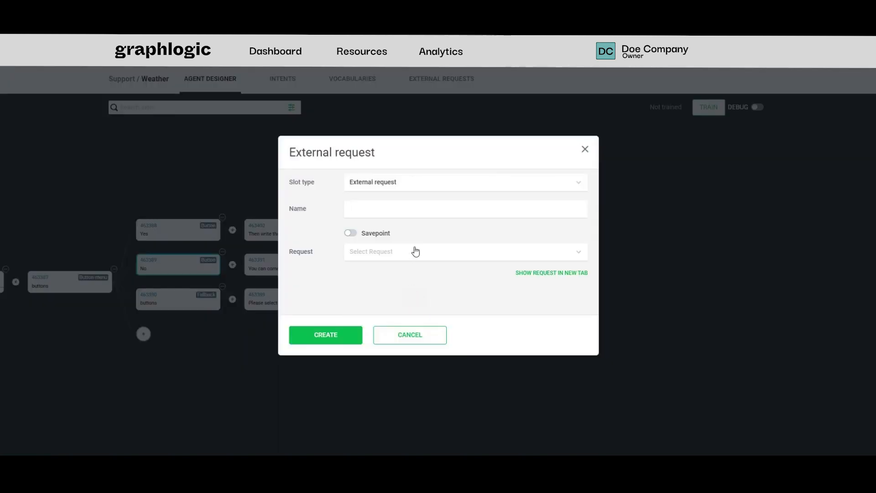
left_click(428, 209)
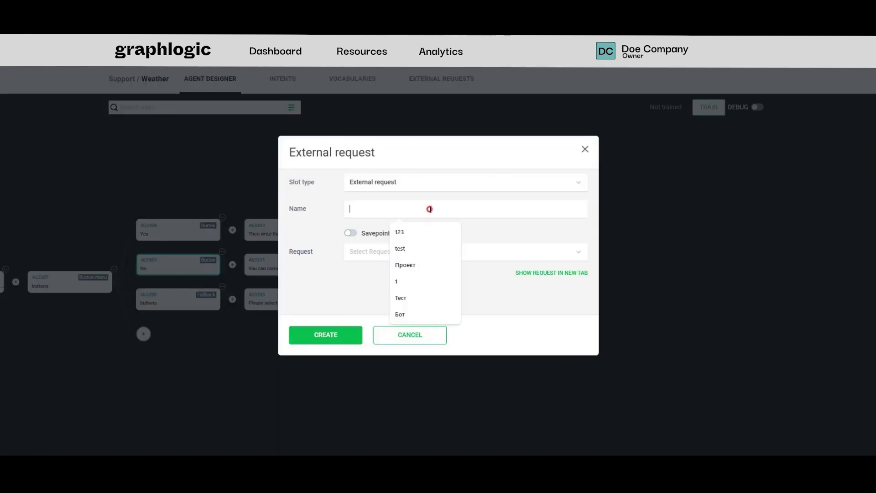
type("weather")
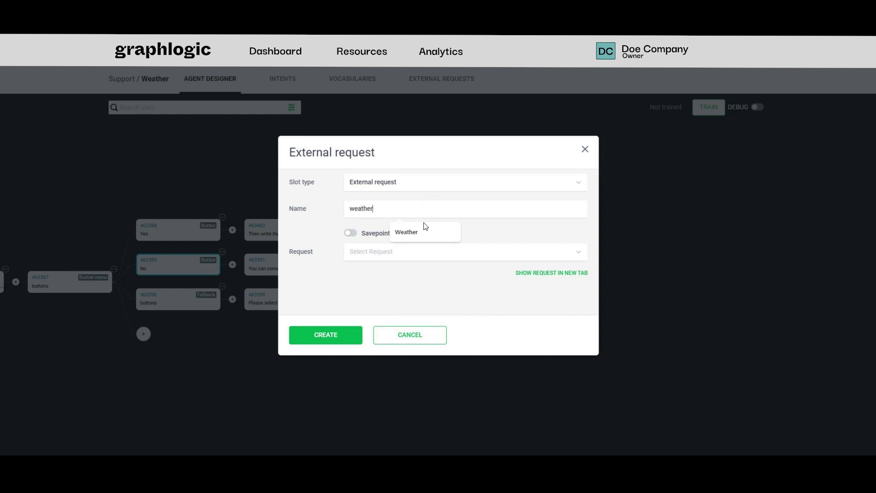
left_click(422, 252)
left_click(419, 268)
left_click(429, 256)
type("weat")
left_click(415, 286)
left_click(343, 340)
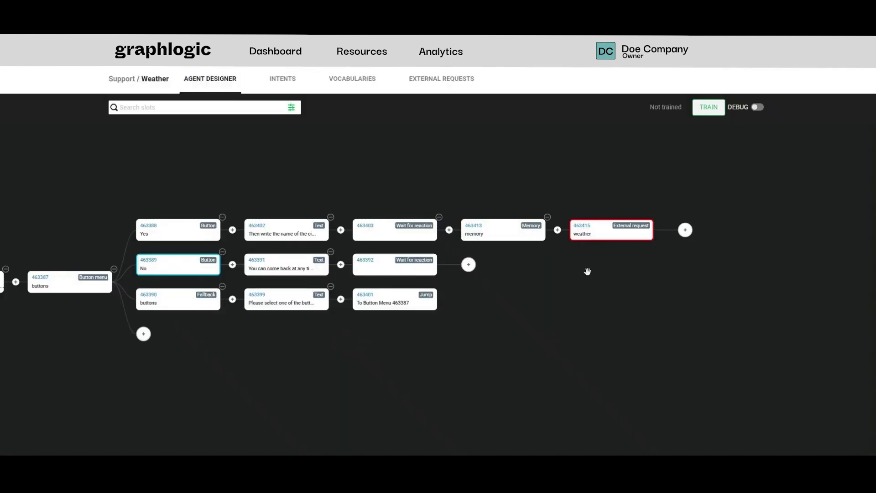
Add a transition rule slot named "city check" after the weather external request.
left_click_drag(585, 269, 501, 273)
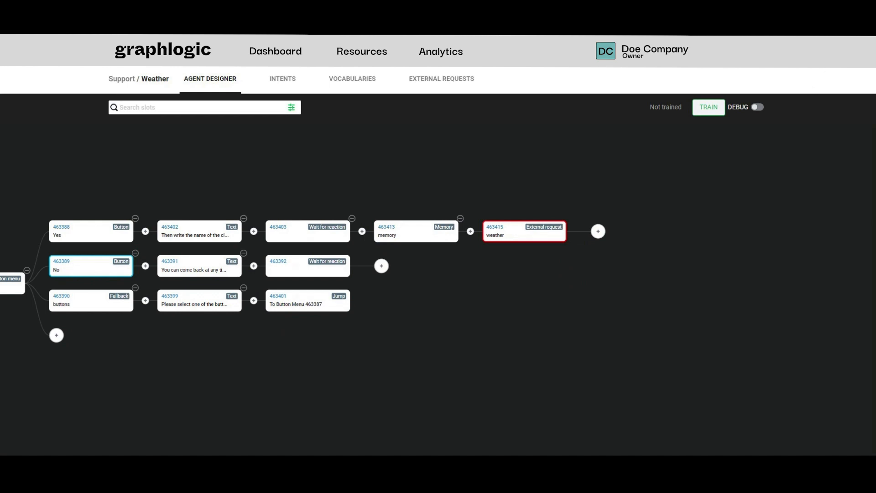
left_click(598, 231)
left_click(506, 182)
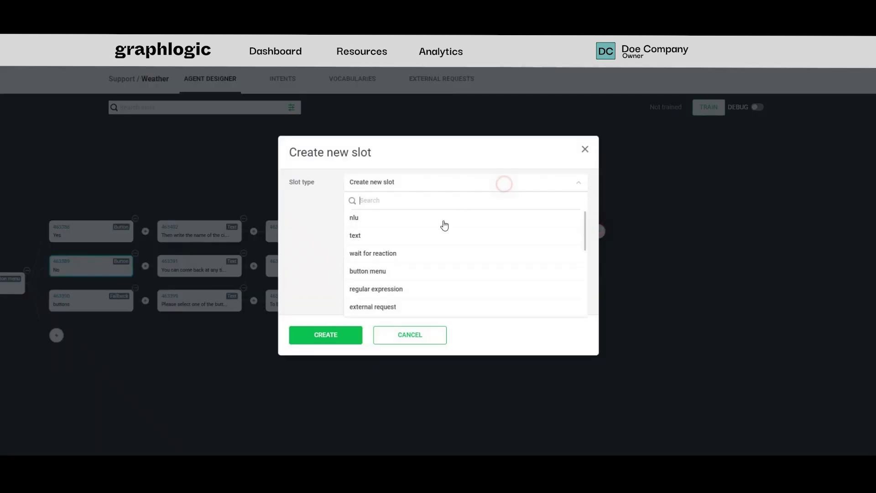
scroll(410, 278, "down", 2)
scroll(409, 283, "down", 2)
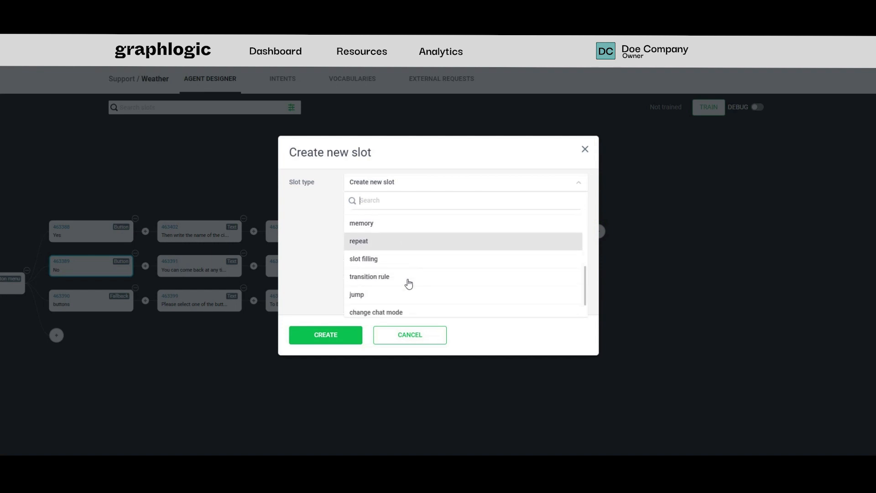
left_click(409, 277)
left_click(425, 210)
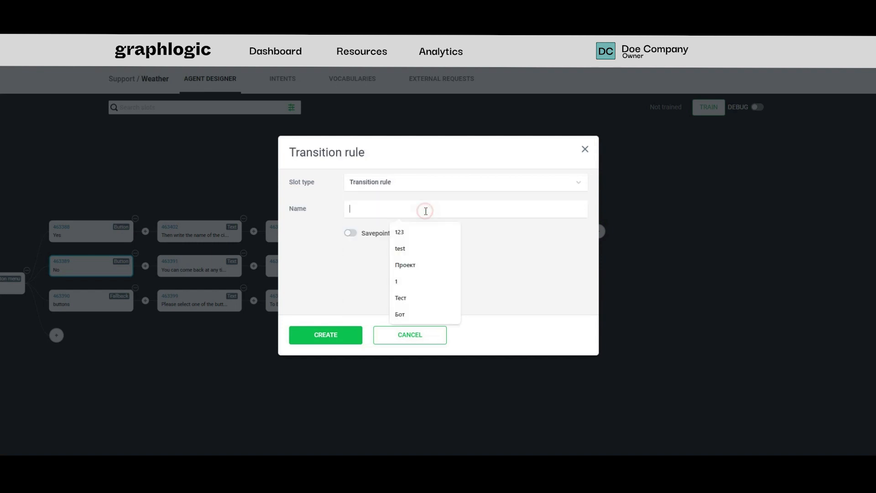
type("city check")
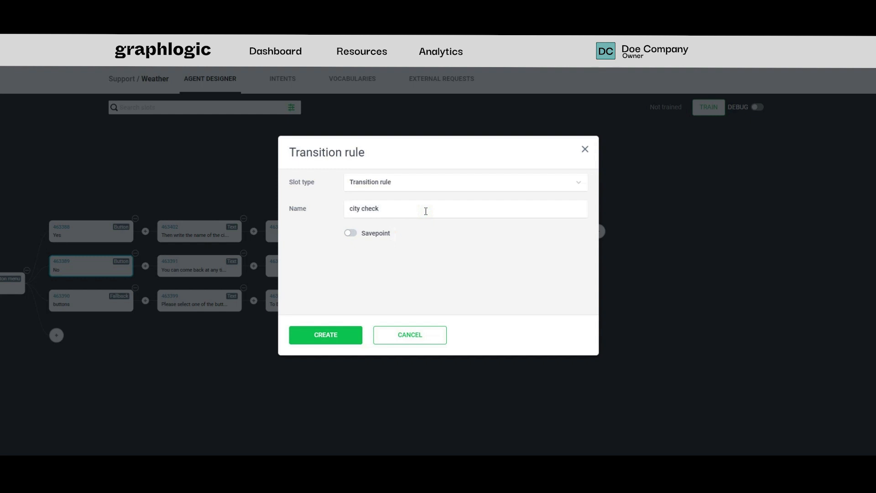
left_click(336, 335)
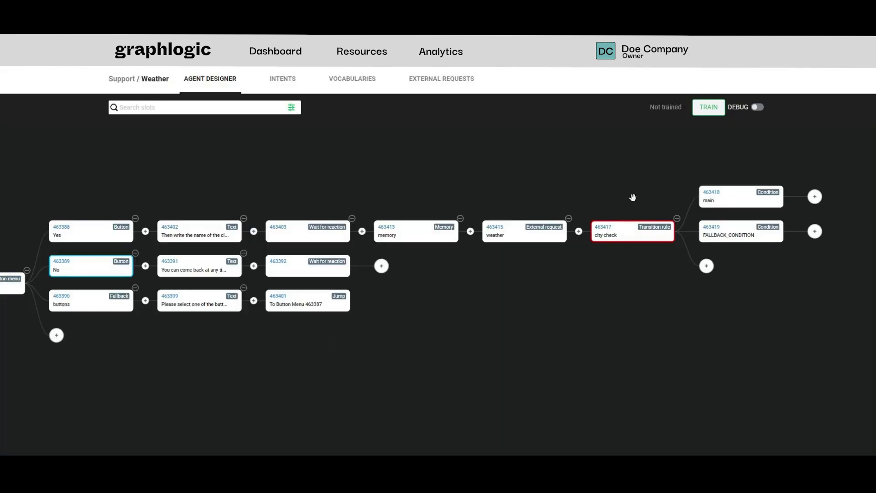
Replace the "main" condition of the city check with a test that raw_response == [], and clear its name.
left_click(729, 196)
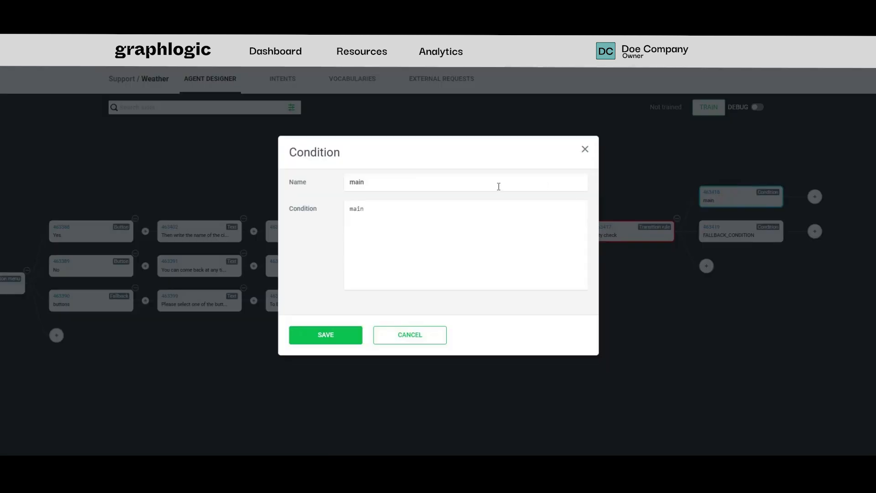
double_click(360, 209)
type("{{ raw_response == '[]' }}")
left_click_drag(405, 181, 335, 185)
key("BackSpace")
left_click(330, 335)
Add a text slot after the raw_response condition, with a message starting "I don't know such a city.".
left_click_drag(804, 260, 528, 283)
left_click(538, 206)
left_click(450, 190)
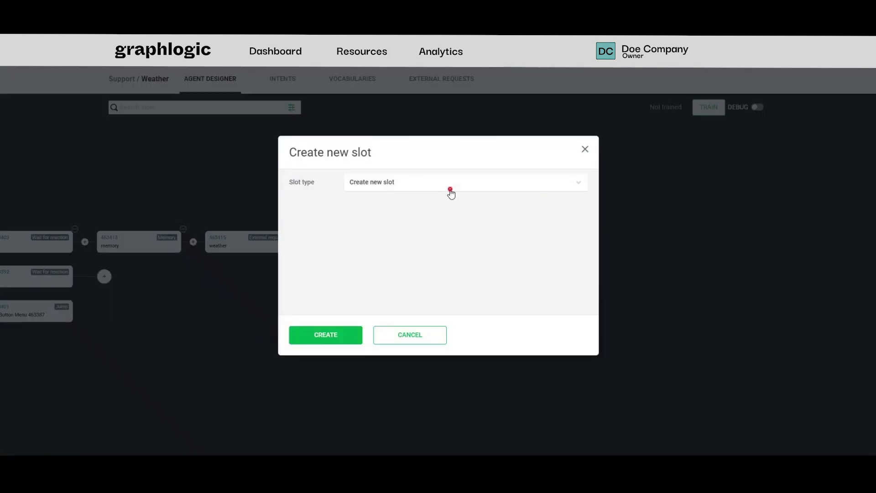
left_click(397, 235)
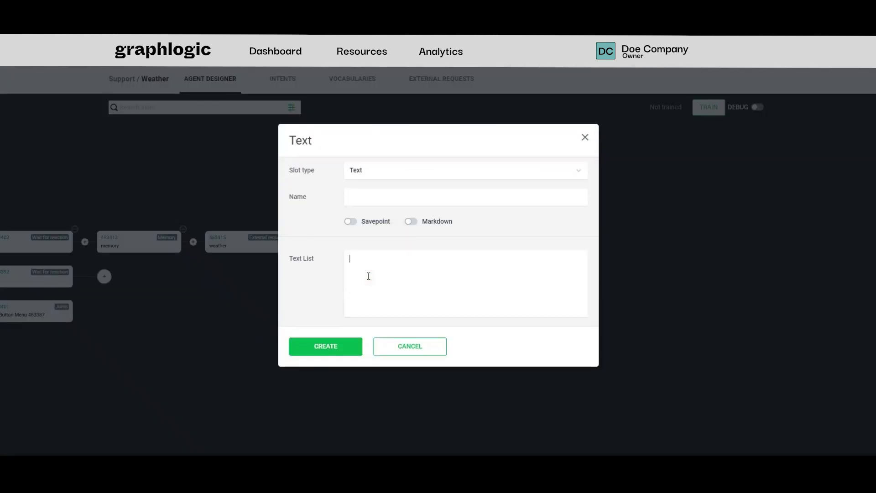
type("I don’t know such a city. Please enter a different name.")
left_click(325, 352)
Add a jump slot after the unknown-city text slot, with the Yes branch's wait for reaction slot (ID463403) as its destination.
left_click(646, 207)
left_click(525, 182)
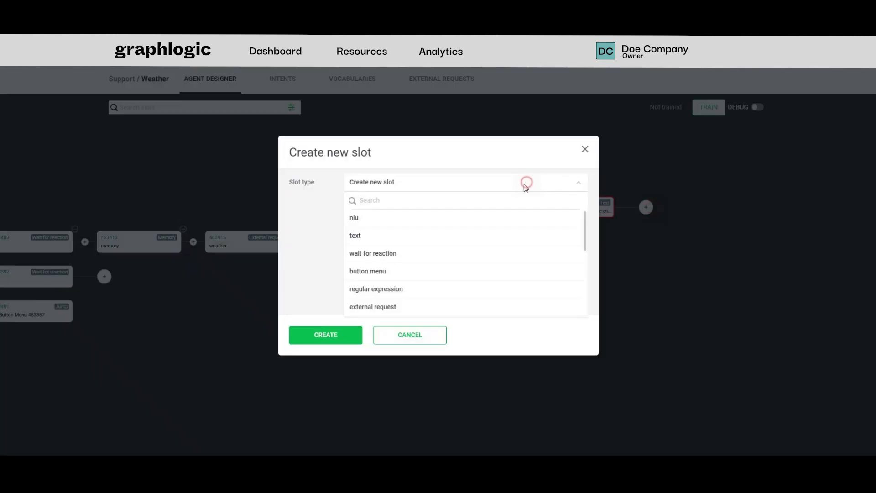
scroll(430, 218, "down", 3)
left_click(384, 273)
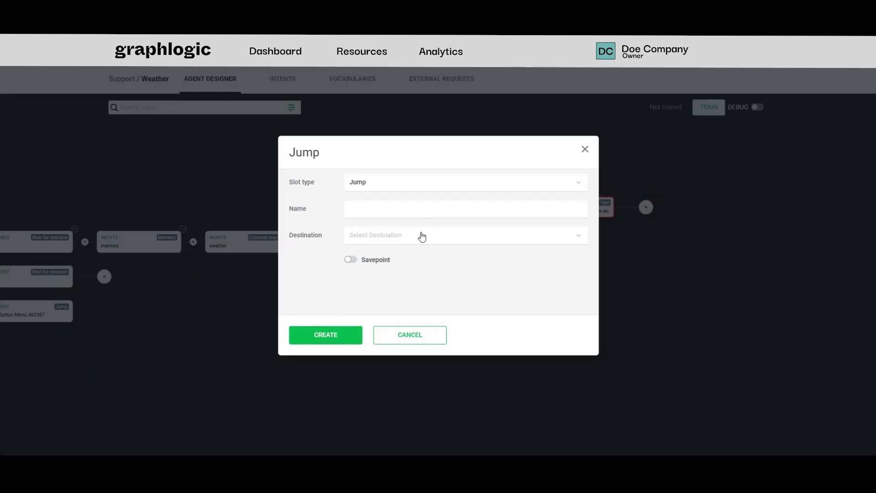
left_click(422, 236)
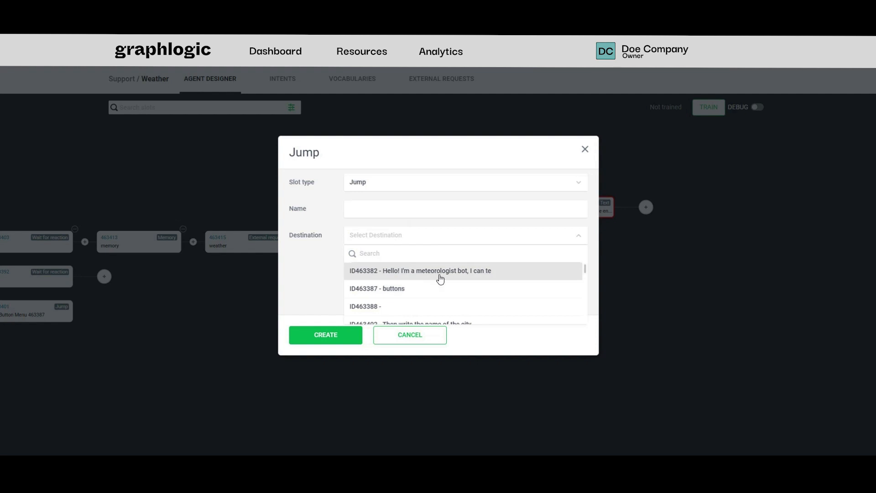
scroll(432, 298, "down", 2)
left_click(430, 297)
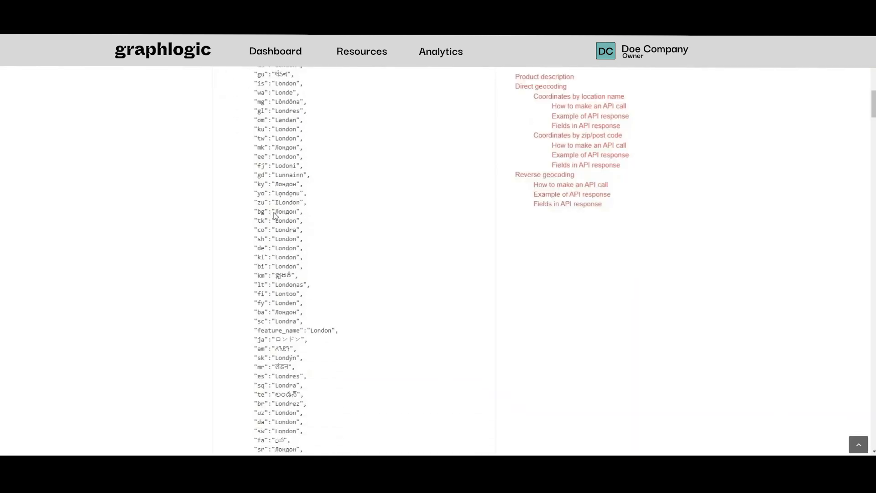
Check the geocoding response example for the coordinate fields and start a memory slot named "coords" after FALLBACK_CONDITION.
scroll(274, 216, "down", 10)
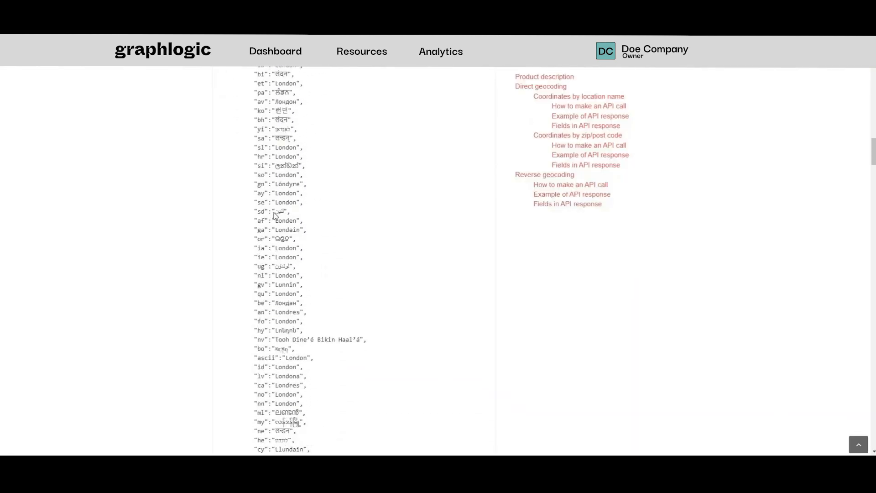
scroll(275, 215, "down", 10)
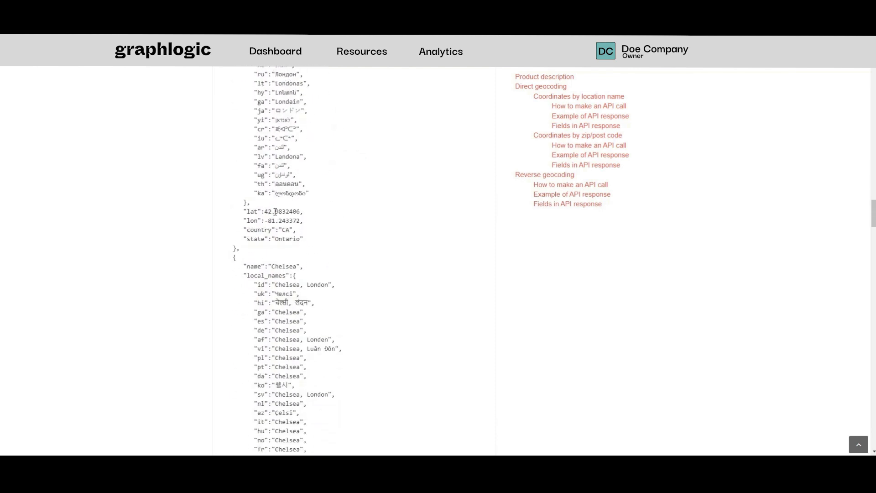
scroll(275, 211, "down", 3)
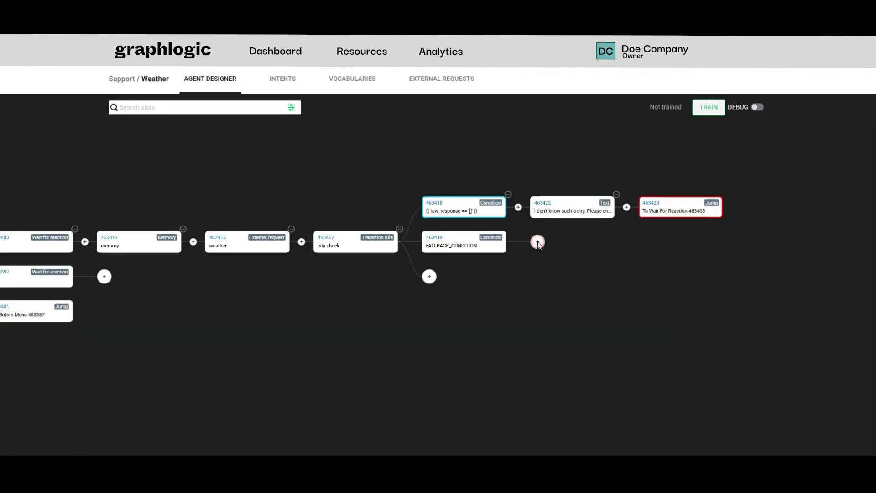
left_click(537, 243)
left_click(496, 185)
scroll(407, 268, "down", 4)
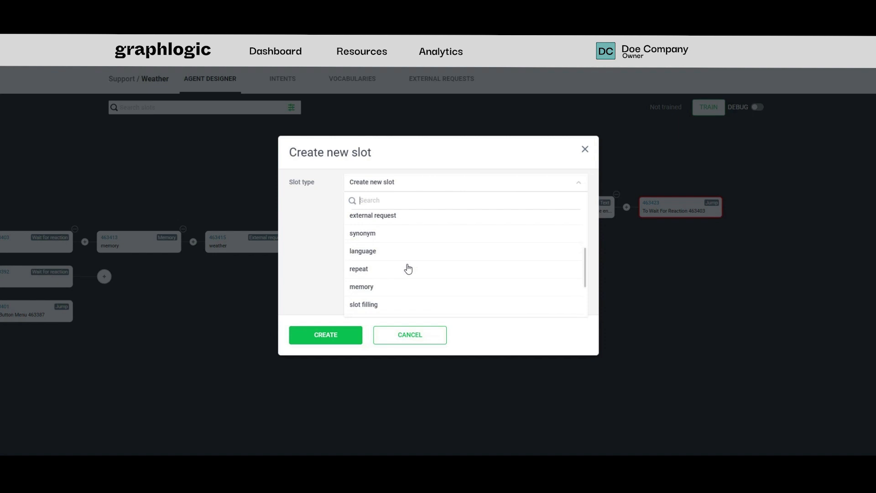
left_click(397, 242)
left_click(427, 191)
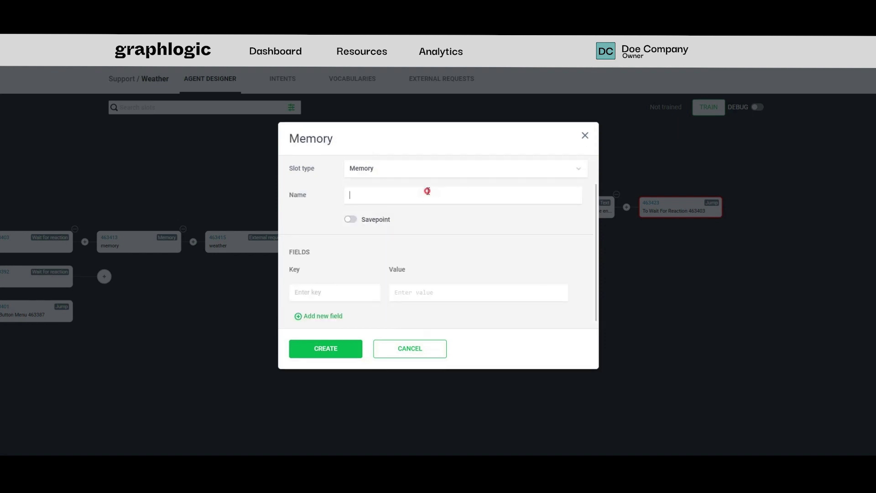
type("coords")
Give the coords memory slot the fields lat = {{ result[0].lat }} and lon = {{ result[0].lon }}.
left_click(421, 293)
type("{{ result[0].lat }}")
left_click(343, 295)
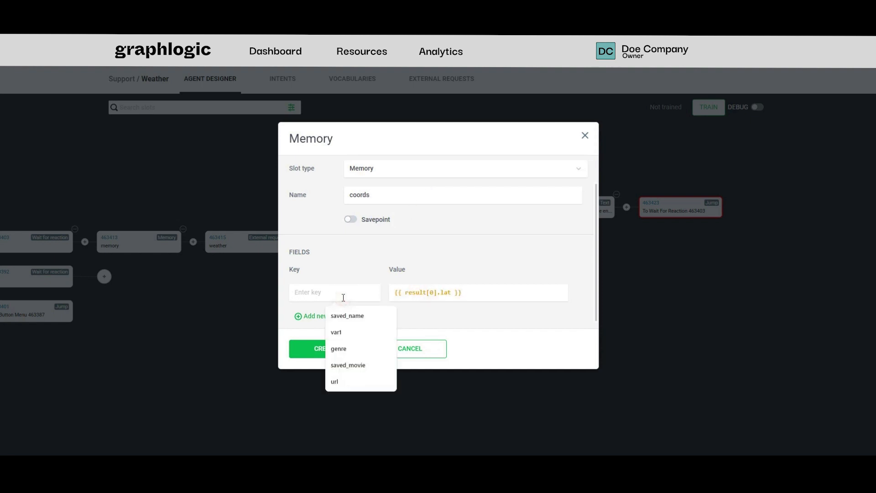
type("lat")
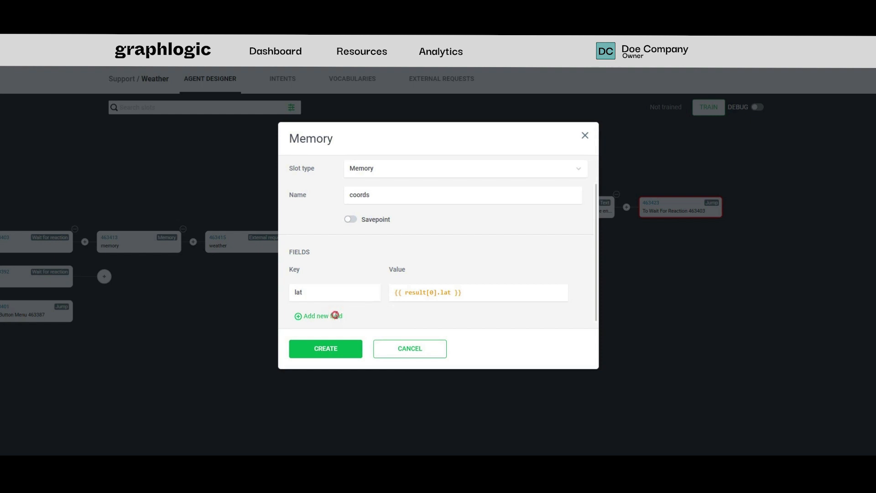
left_click(336, 315)
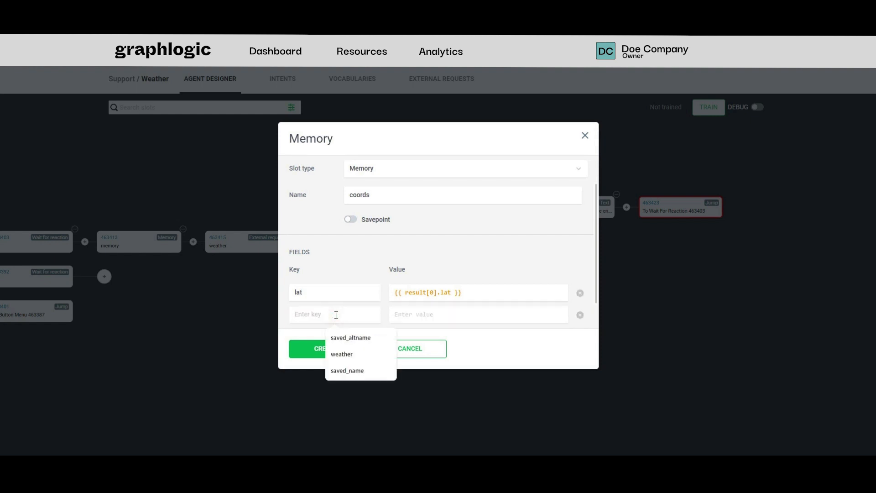
type("lon")
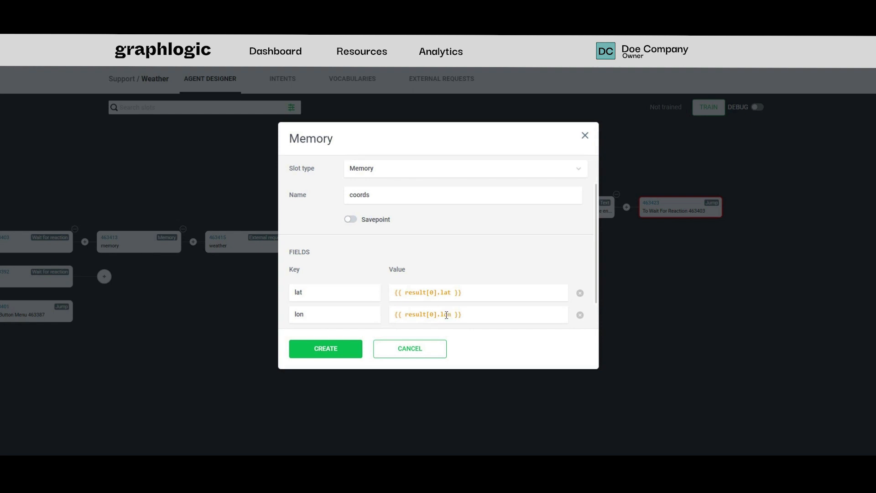
scroll(503, 300, "down", 1)
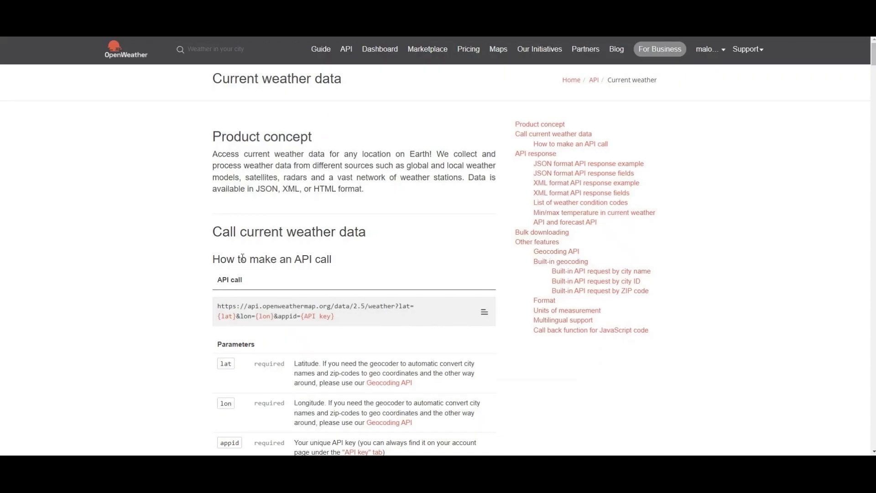
Using the documented current weather call, complete the coords slot with a url2 field containing that URL, {{ lat }}, {{ lon }} and the API key.
scroll(242, 258, "down", 1)
left_click_drag(340, 273, 213, 260)
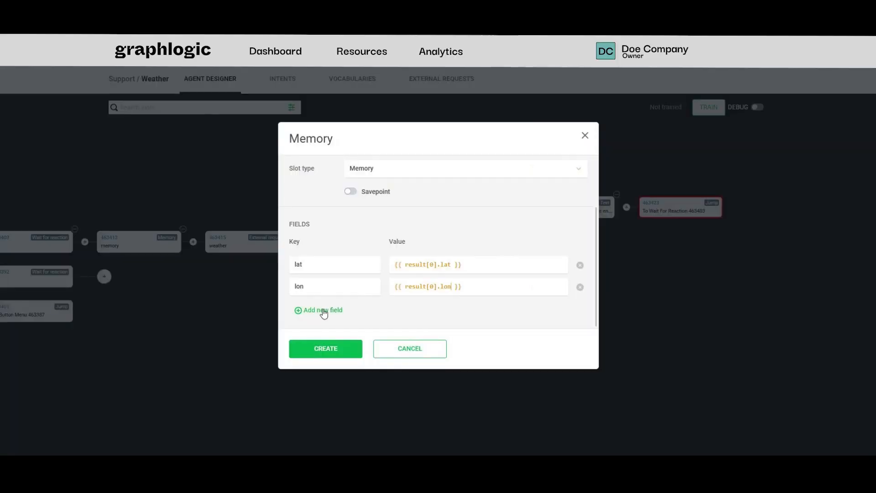
left_click(324, 310)
scroll(343, 292, "down", 1)
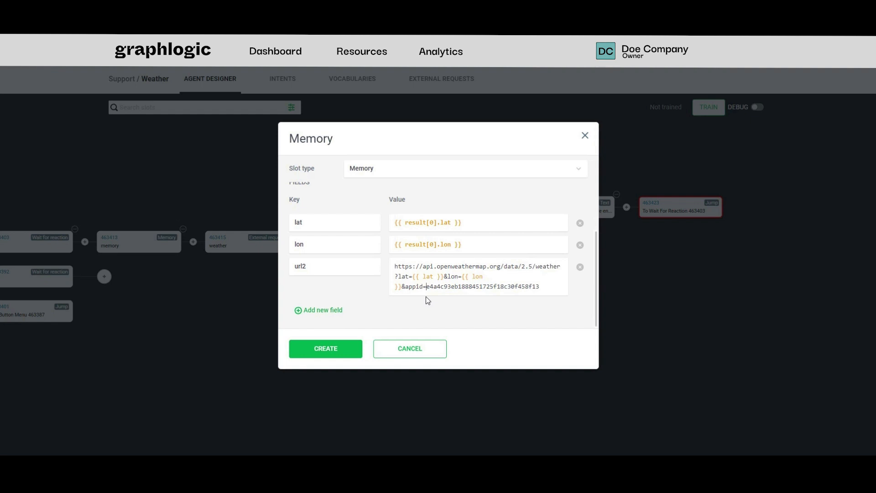
left_click(326, 348)
Add an external request slot named "weather2" after the coords slot, using the "weather 2" request.
left_click(645, 243)
left_click(469, 180)
scroll(422, 251, "down", 3)
left_click(401, 216)
left_click(400, 251)
type("weath")
left_click(384, 306)
left_click(397, 215)
type("weather2")
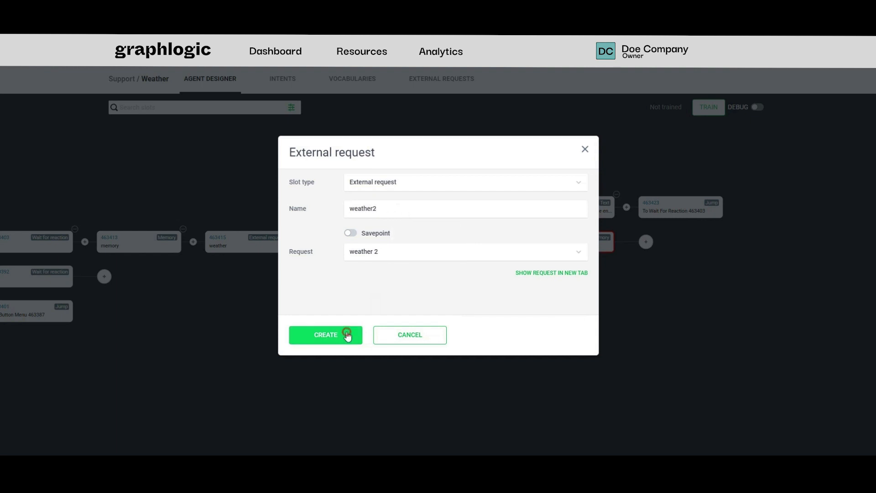
left_click(346, 333)
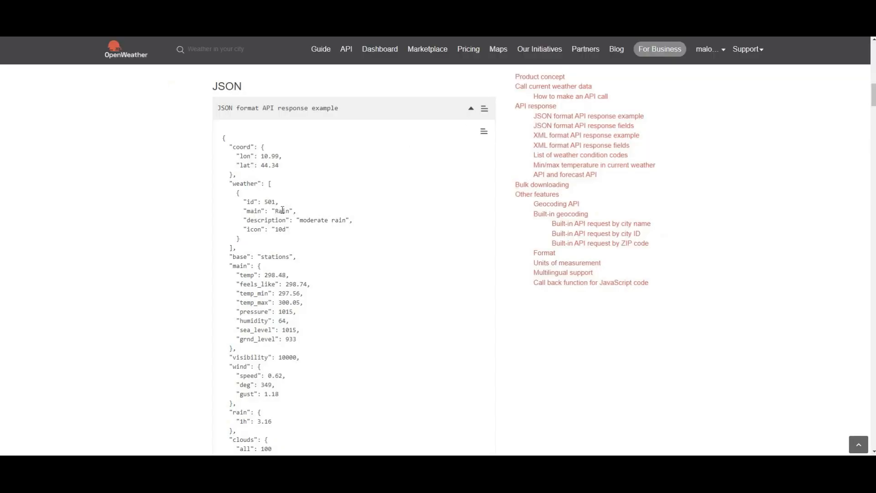
Examine the "main" block of the current weather JSON response example for the temperature fields.
scroll(283, 210, "down", 3)
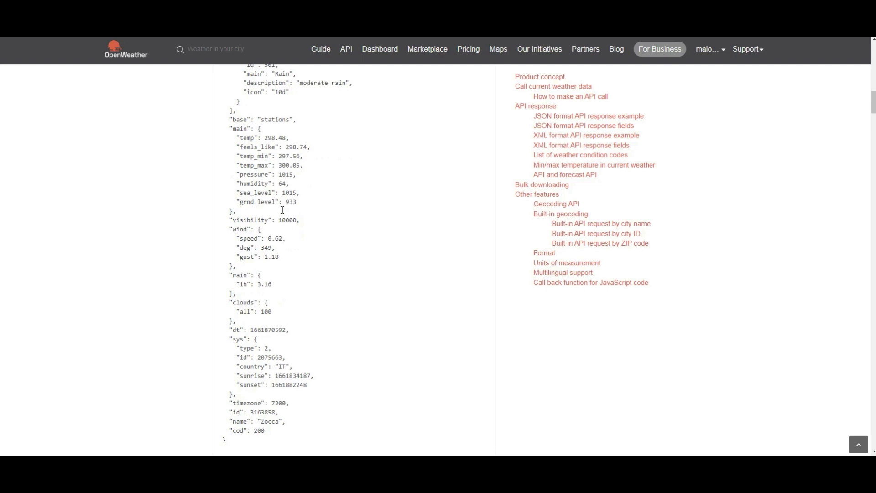
scroll(283, 210, "down", 3)
scroll(282, 210, "up", 3)
left_click_drag(228, 131, 314, 205)
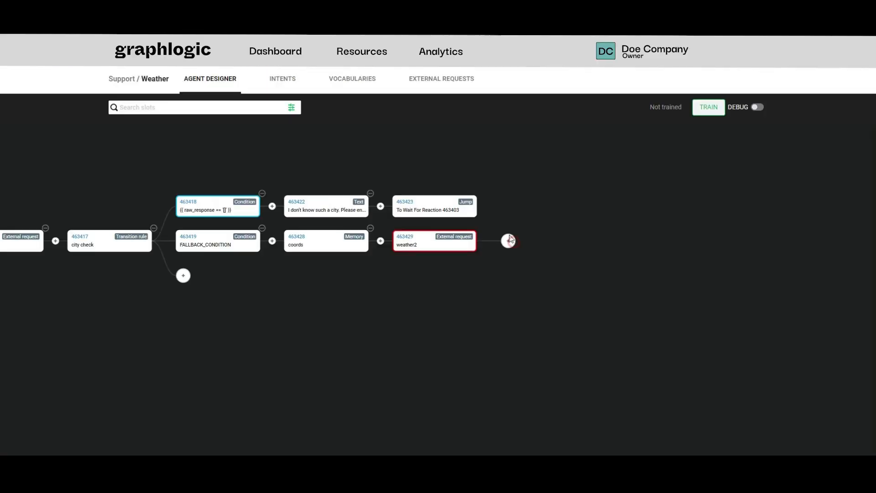
Start a memory slot named "weather2" after the weather2 external request slot.
left_click(505, 238)
left_click(503, 185)
scroll(411, 275, "down", 3)
left_click(409, 273)
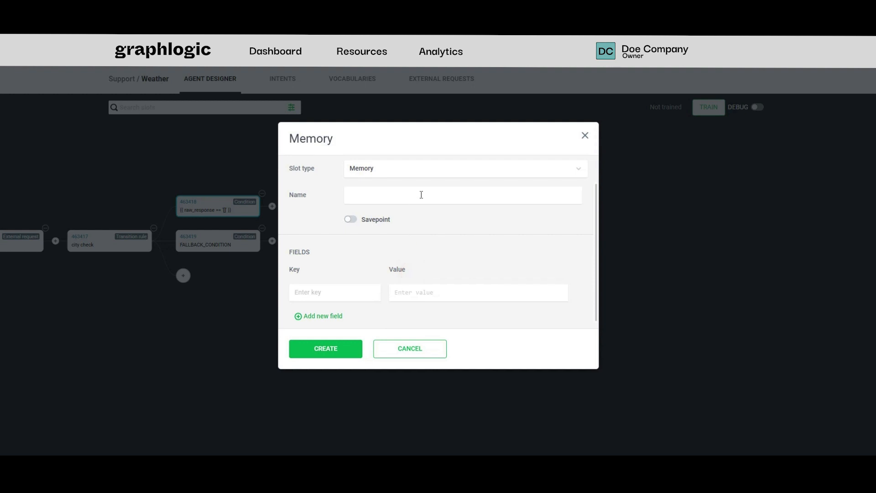
left_click(421, 195)
type("we")
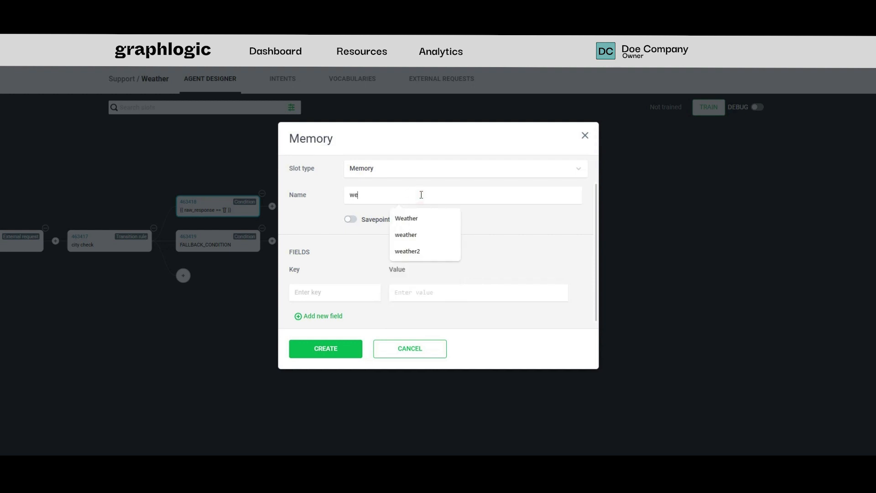
type("ather2")
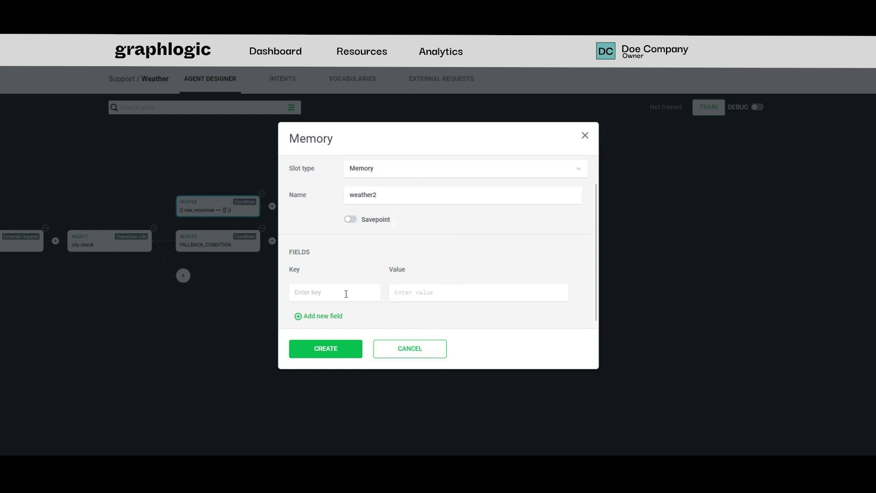
Give the weather2 memory slot the fields var1 = {{ result2['main'] }} and var2 = {{ var1['temp'] }}.
left_click(351, 293)
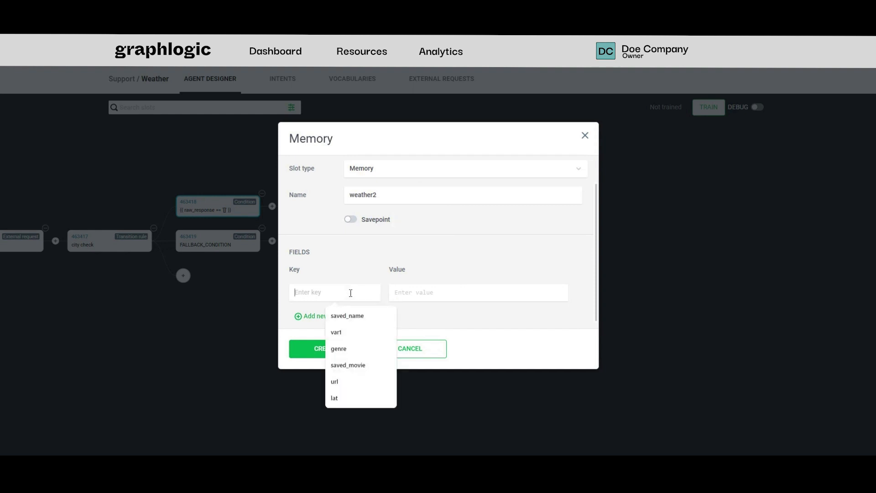
type("var1")
left_click(411, 293)
type("{{ result2['main'] }}")
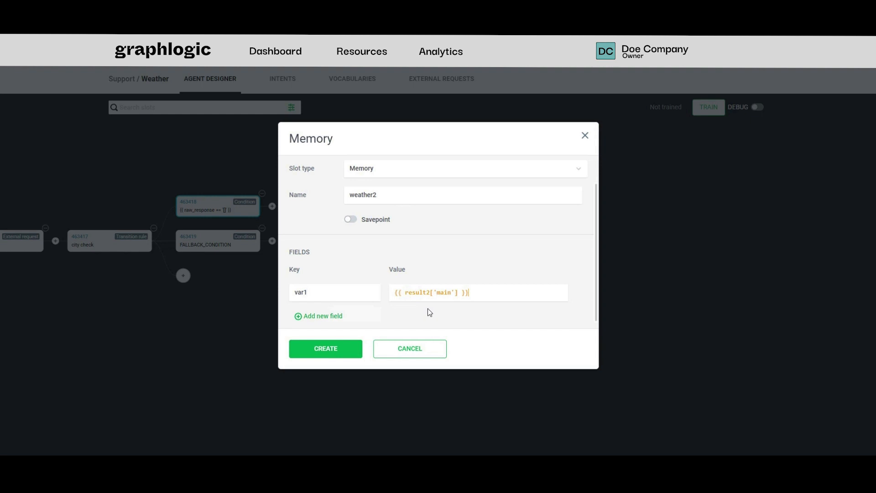
left_click(331, 316)
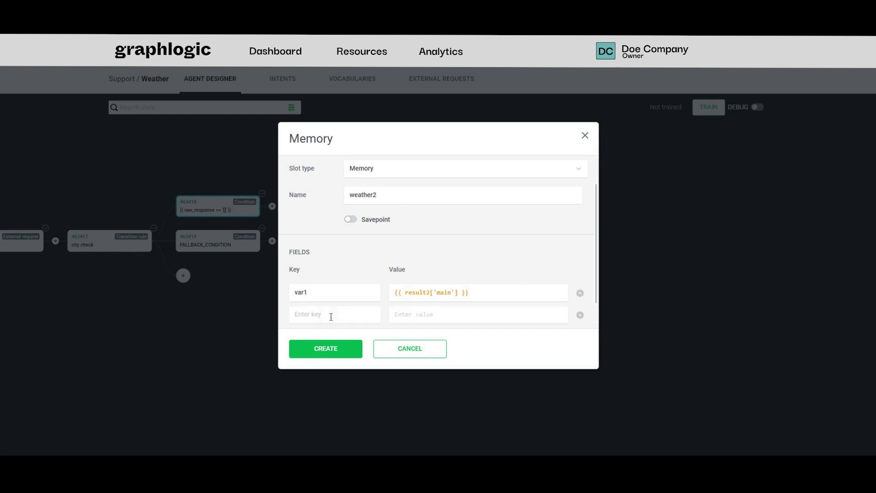
scroll(331, 317, "down", 1)
left_click(346, 282)
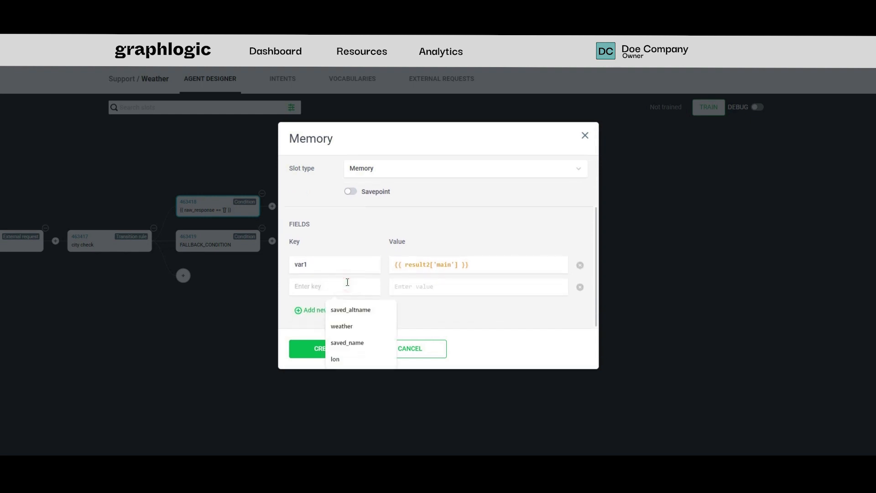
type("var2")
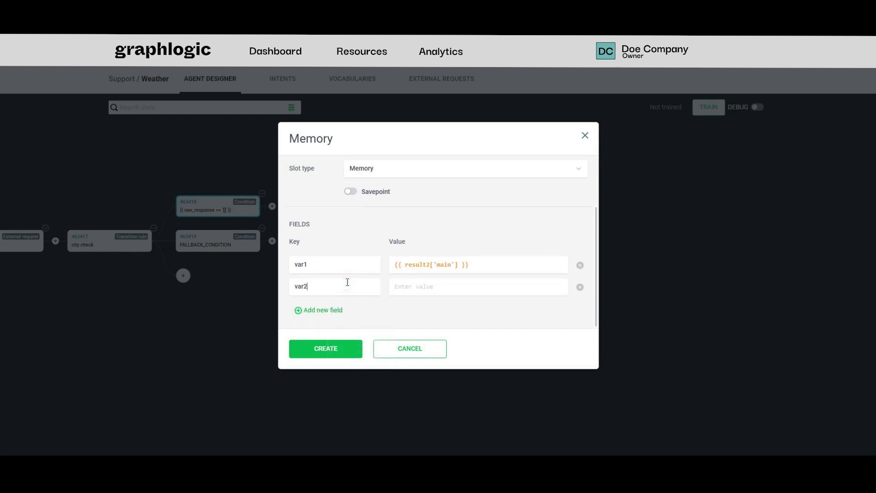
left_click(443, 281)
type("{{ var1['temp'] }}")
Add a third field to the weather2 memory slot: var3 = {{ var1['feels_like'] }}.
left_click(336, 310)
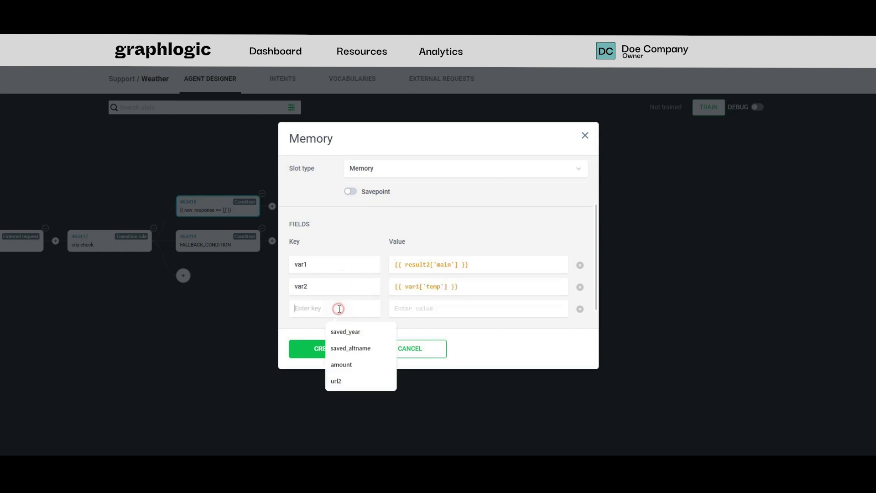
type("va3")
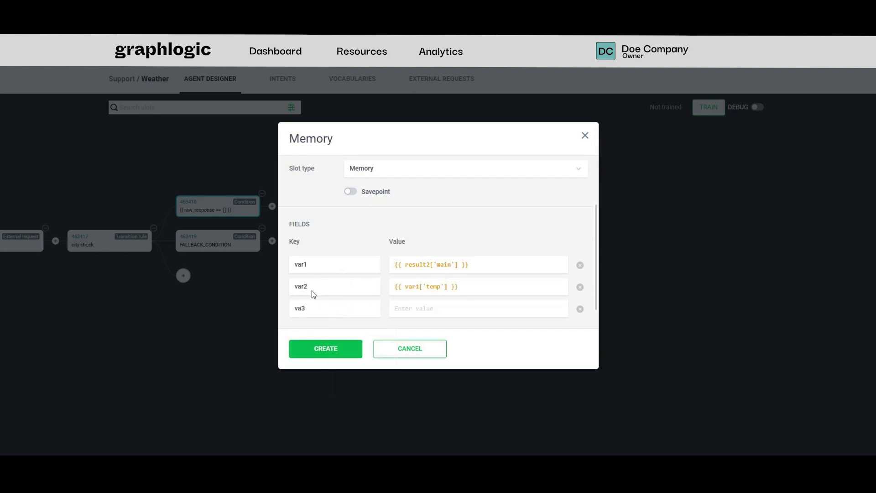
type("3")
left_click(414, 309)
type("{{ var1['feels_like'] }}")
scroll(485, 245, "down", 1)
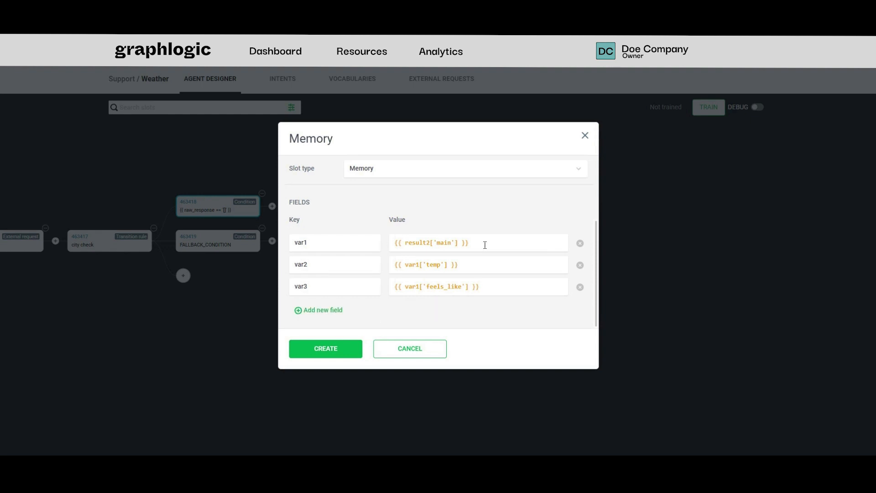
Add the fields temperature = {{ var2 - 273.15 }} and feels_like = {{ var3 - 273.15 }}, and create the weather2 memory slot.
left_click(336, 310)
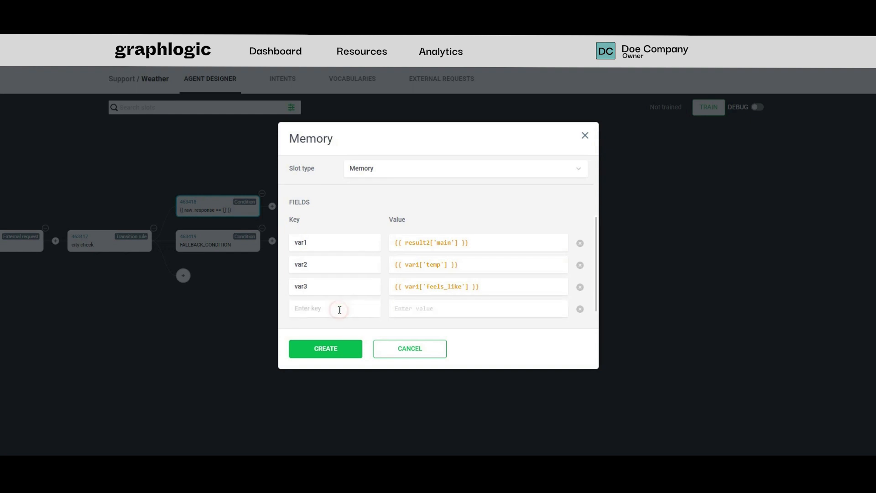
scroll(335, 309, "down", 1)
left_click(334, 310)
left_click(342, 287)
type("temperature")
left_click(350, 308)
type("feels_like")
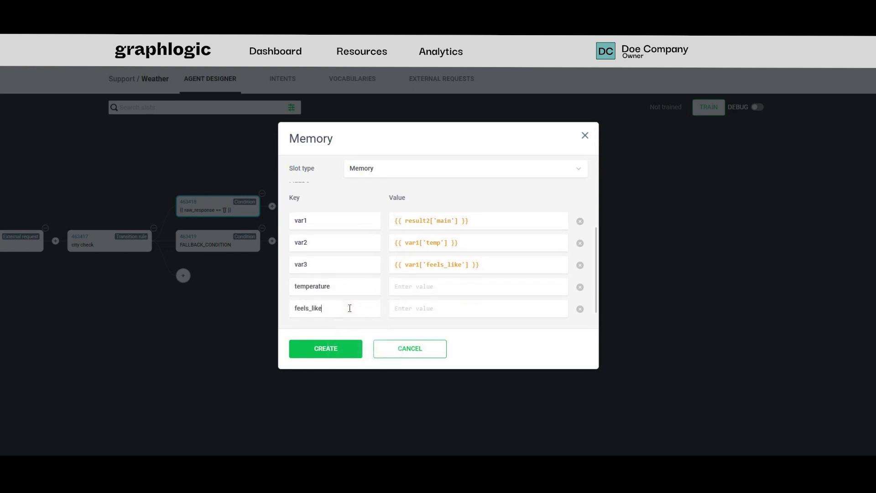
left_click(420, 291)
type("{{ var2 - 273.15 }}")
left_click(474, 310)
type("{{ var3 - 273.15 }}")
left_click(346, 350)
Add a text slot after the weather2 memory slot reporting {{ client_message }}, {{ temperature }} ºC and {{ feels_like }}ºC, ending "Would you like to try with another city?".
left_click(617, 241)
left_click(430, 184)
left_click(390, 233)
left_click(441, 261)
type("The temperature in {{ client_message }} is {{ temperature }} ºC at the moment. Feels like {{ feels_like }}ºC. Would you like to try with another city?")
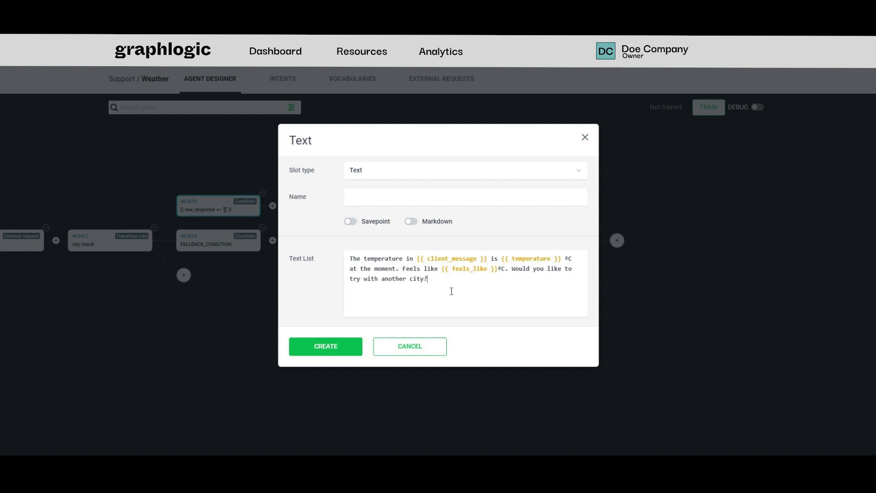
left_click(339, 351)
Add a jump slot after the temperature text slot, with Button Menu 463387 as its destination.
left_click(726, 241)
left_click(538, 183)
scroll(456, 243, "down", 3)
left_click(411, 272)
left_click(411, 233)
left_click(402, 287)
left_click(355, 334)
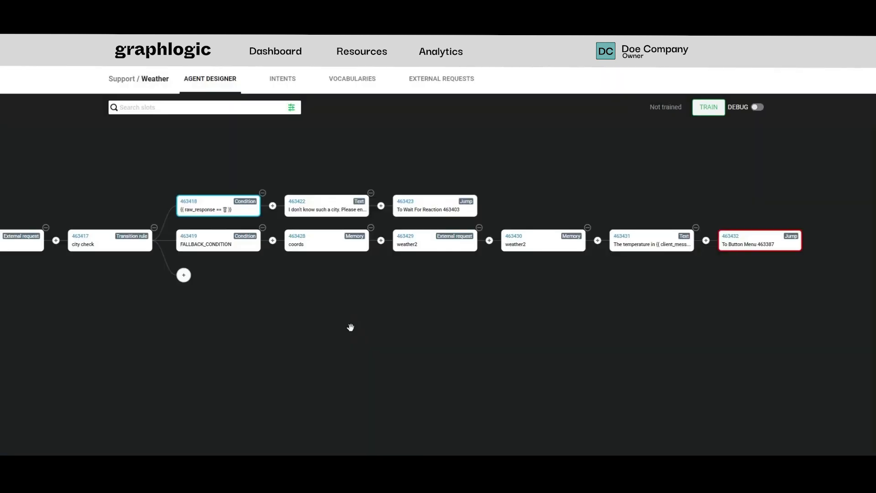
Train the Weather agent and turn on debug mode for its test chat.
scroll(351, 328, "down", 5)
left_click_drag(350, 327, 570, 272)
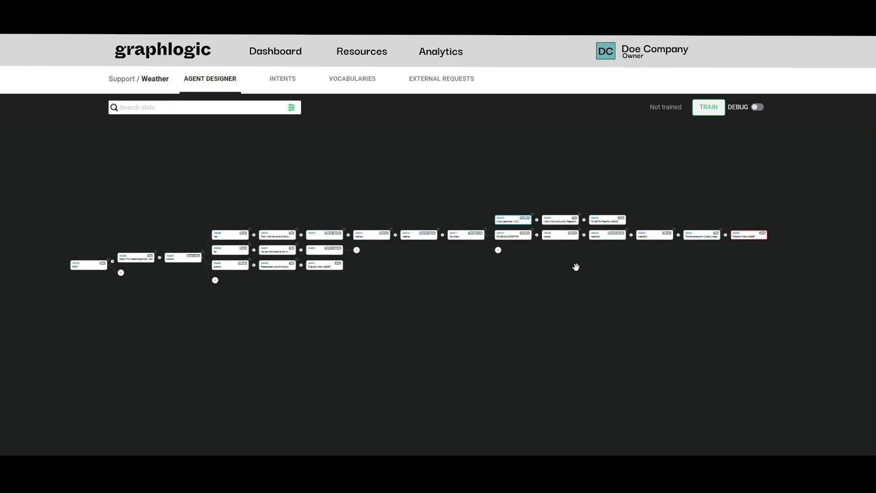
left_click(713, 108)
left_click(759, 107)
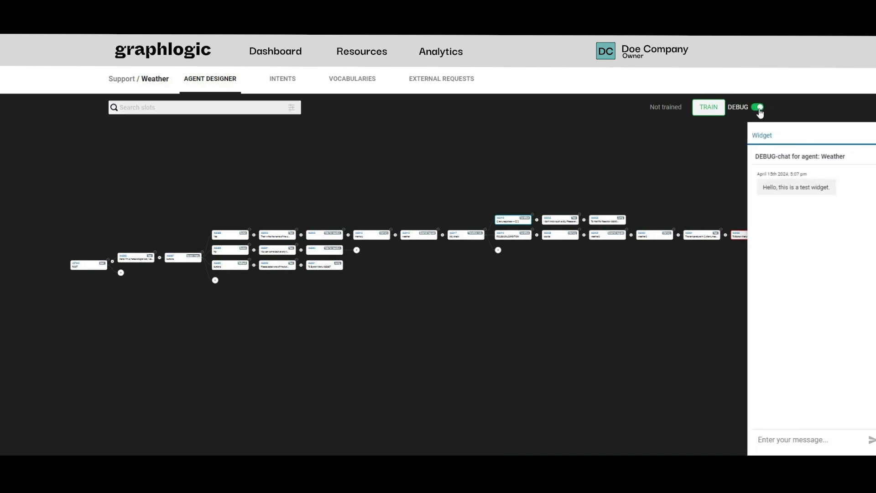
Test the bot in the debug chat by greeting it with "hi", answering Yes and asking for "london".
left_click(811, 438)
type("hi")
key("Return")
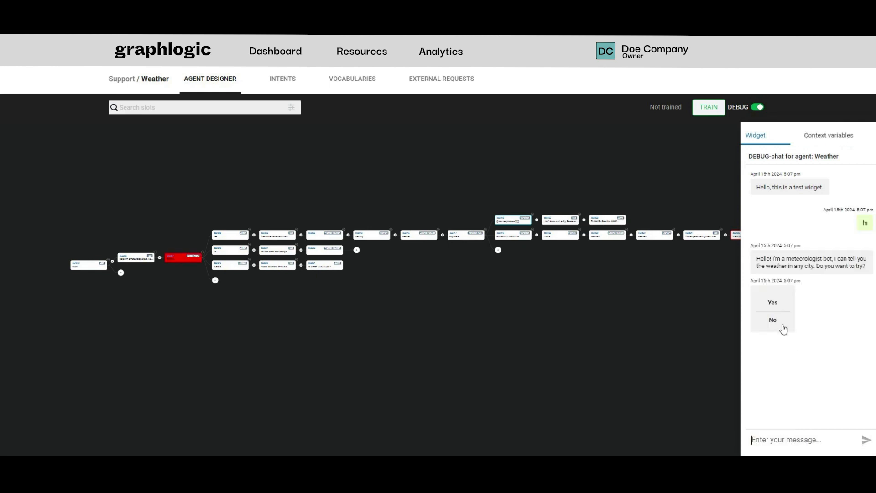
left_click(781, 305)
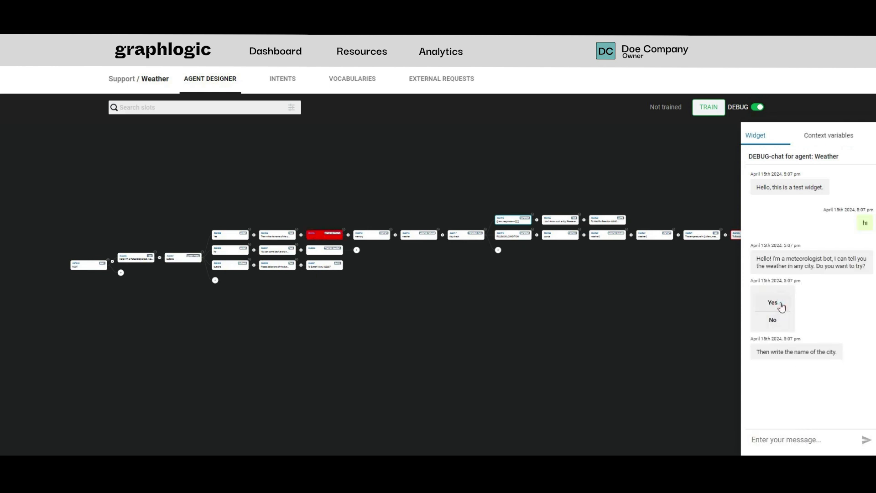
left_click(825, 438)
type("london")
key("Return")
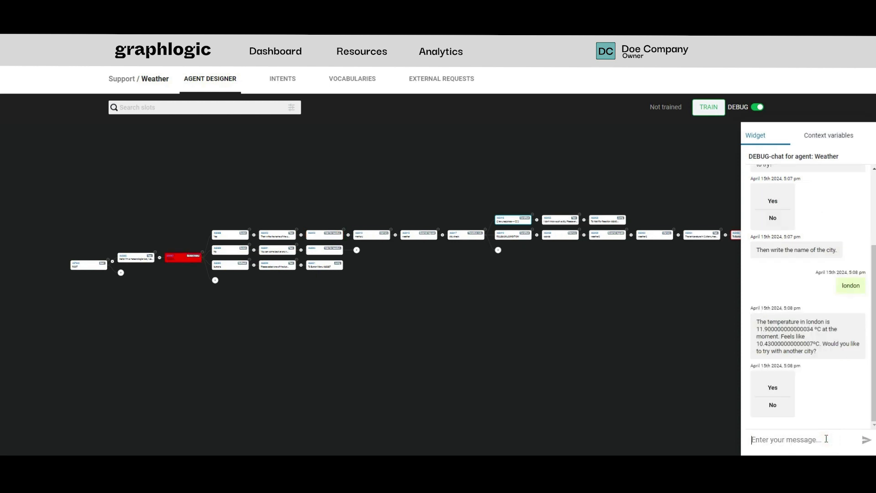
Answer Yes to trying another city and send "moscow" in the debug chat.
left_click(781, 385)
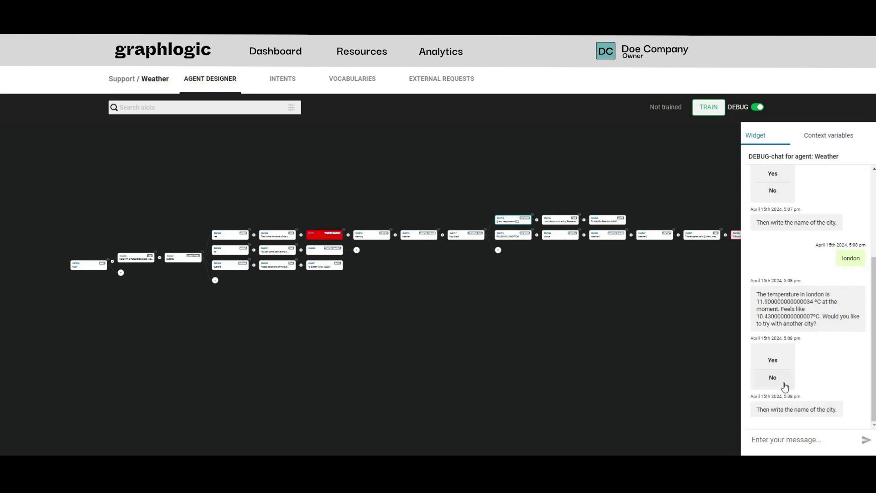
left_click(822, 436)
type("moscow")
key("Return")
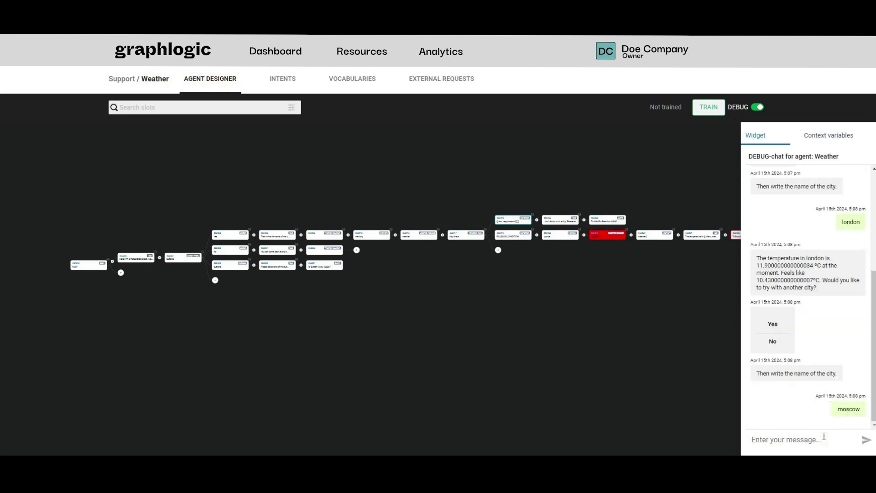